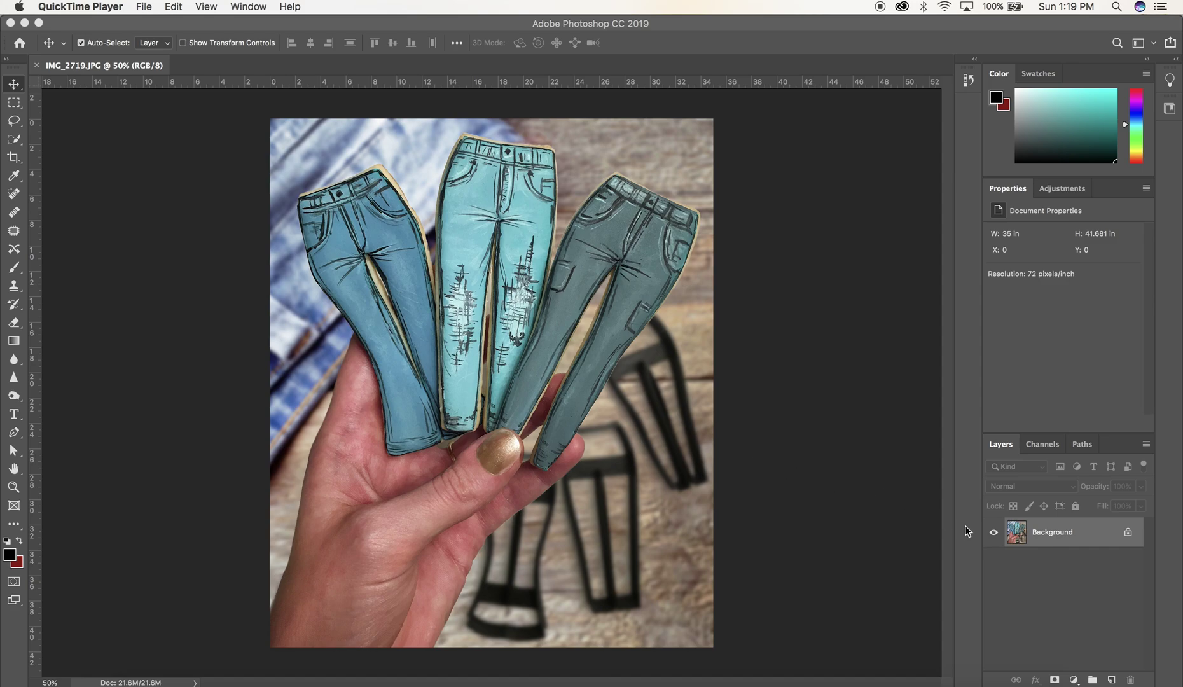
- Unlock the Background layer of IMG_2719.JPG so it becomes an editable Layer 0
click(1068, 537)
click(1128, 533)
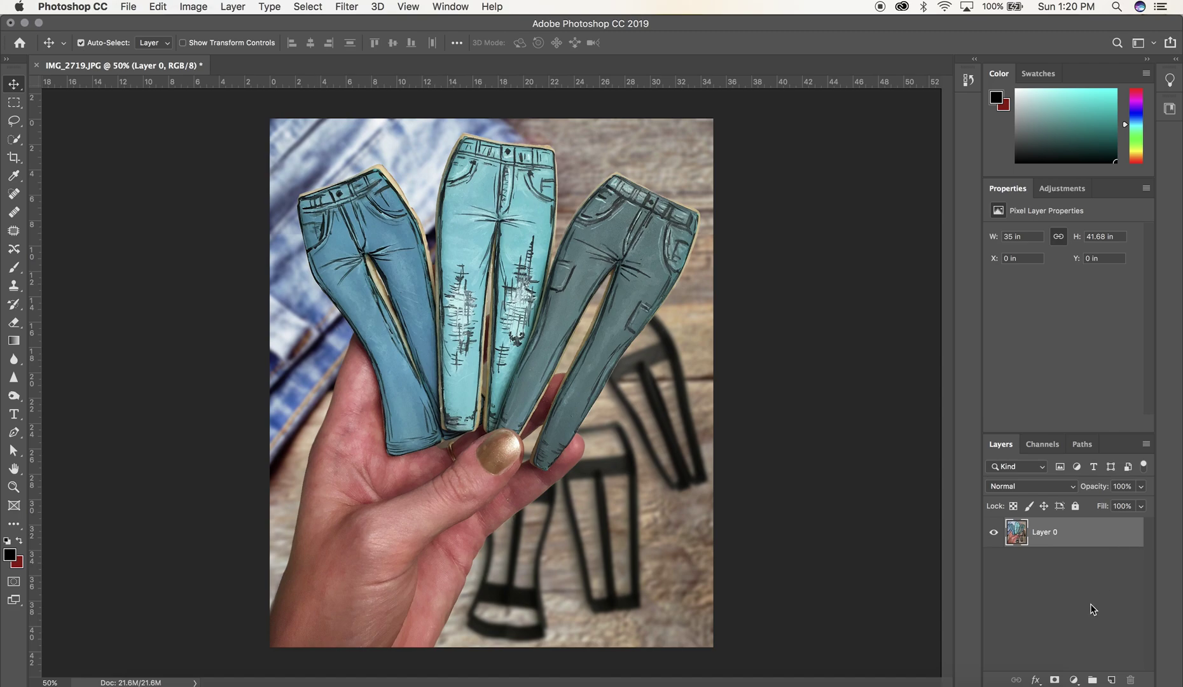
- Add a mask to Layer 0 and place a red ff0000 Solid Color fill layer beneath it
click(1054, 679)
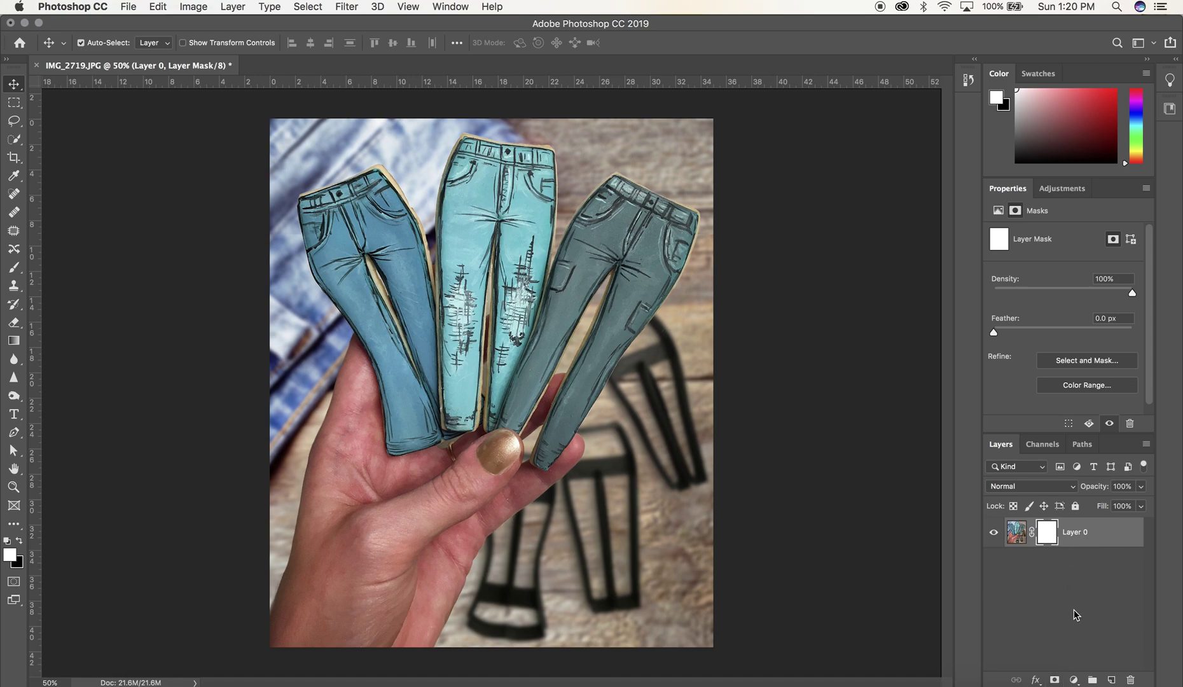
click(1073, 680)
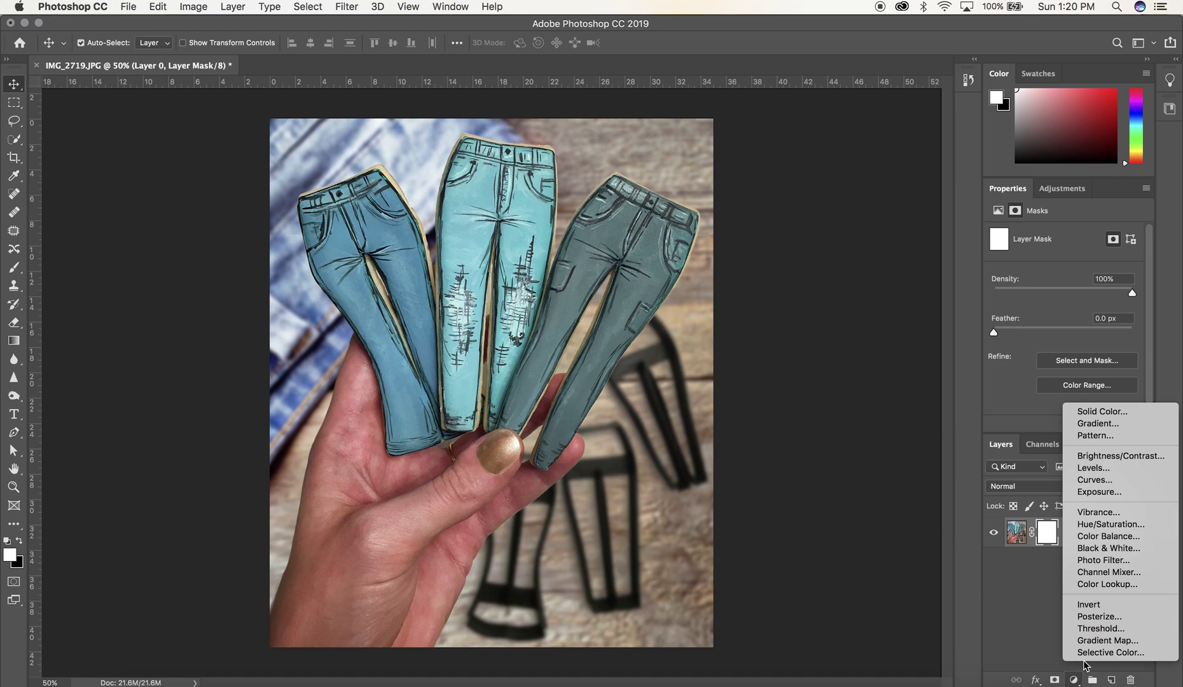
click(1105, 414)
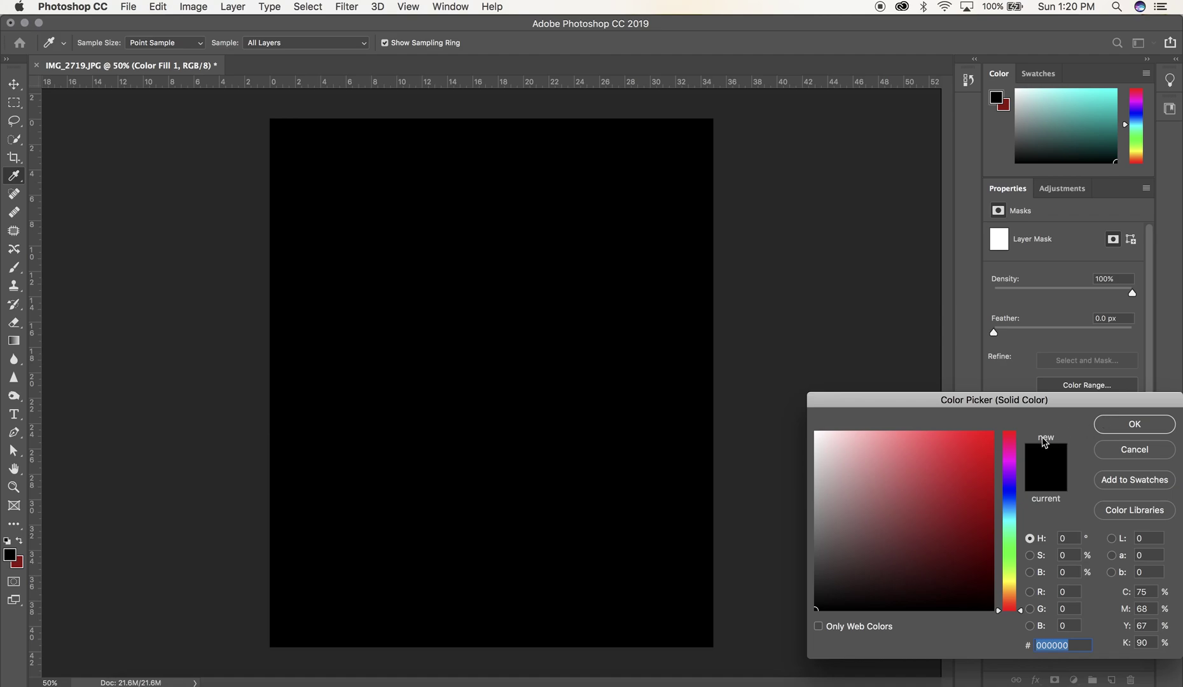
drag(978, 450, 1005, 424)
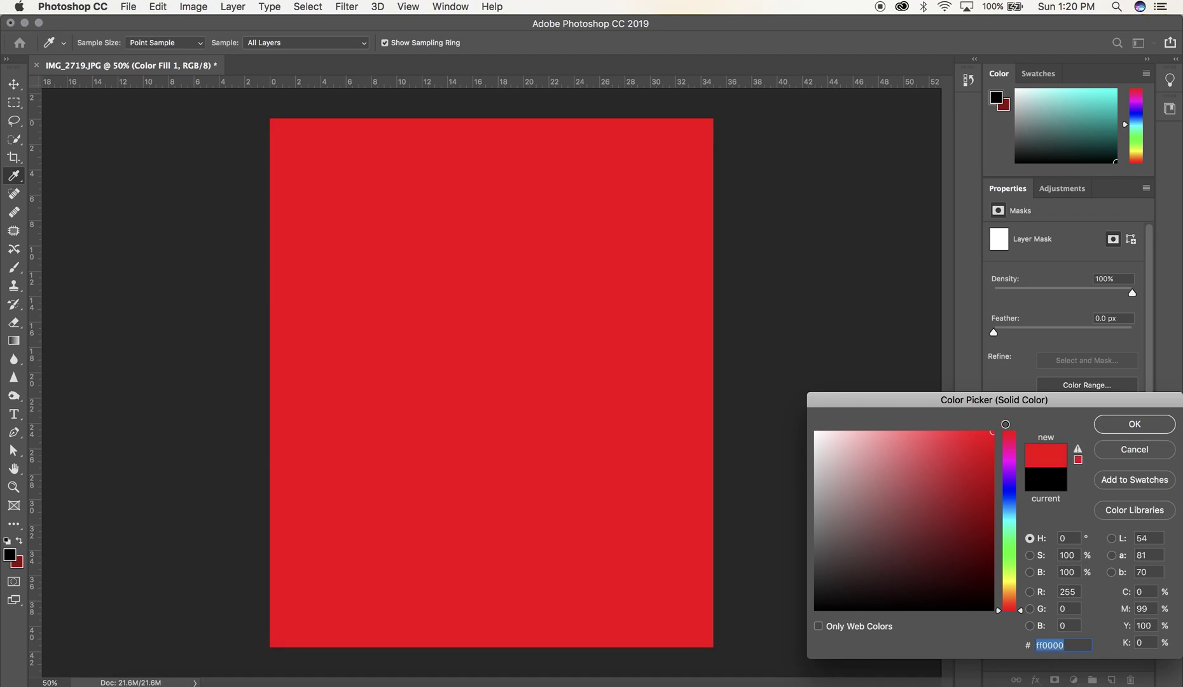
click(1110, 427)
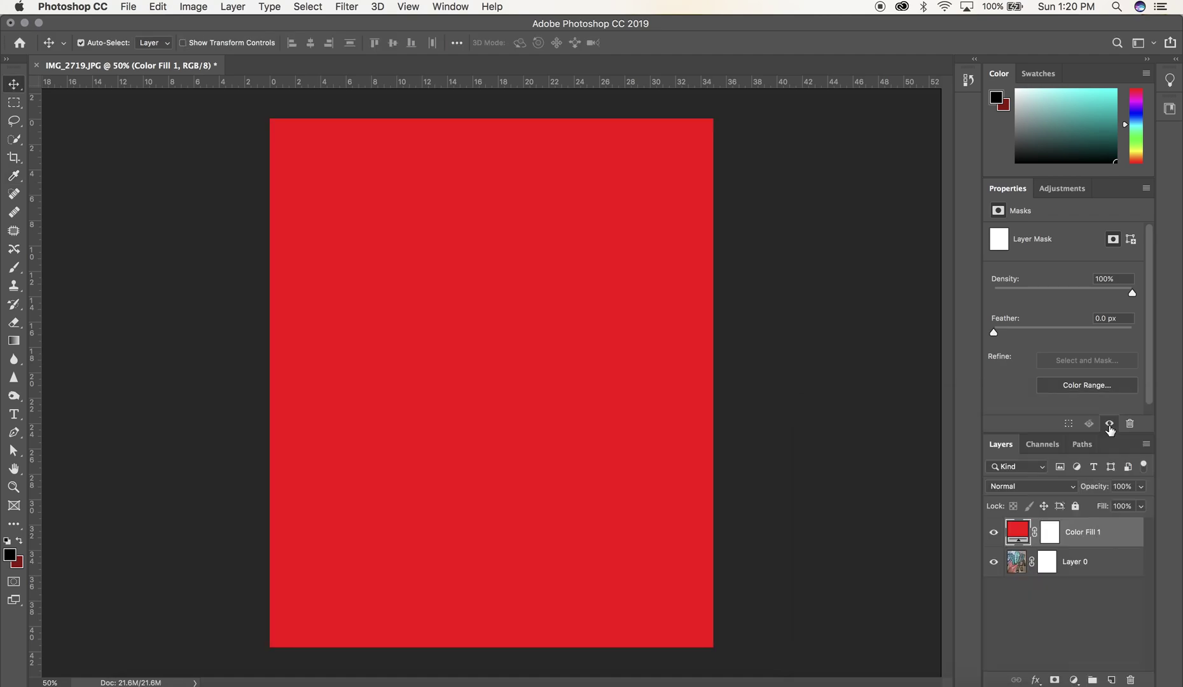
drag(1028, 541, 1015, 571)
click(1018, 533)
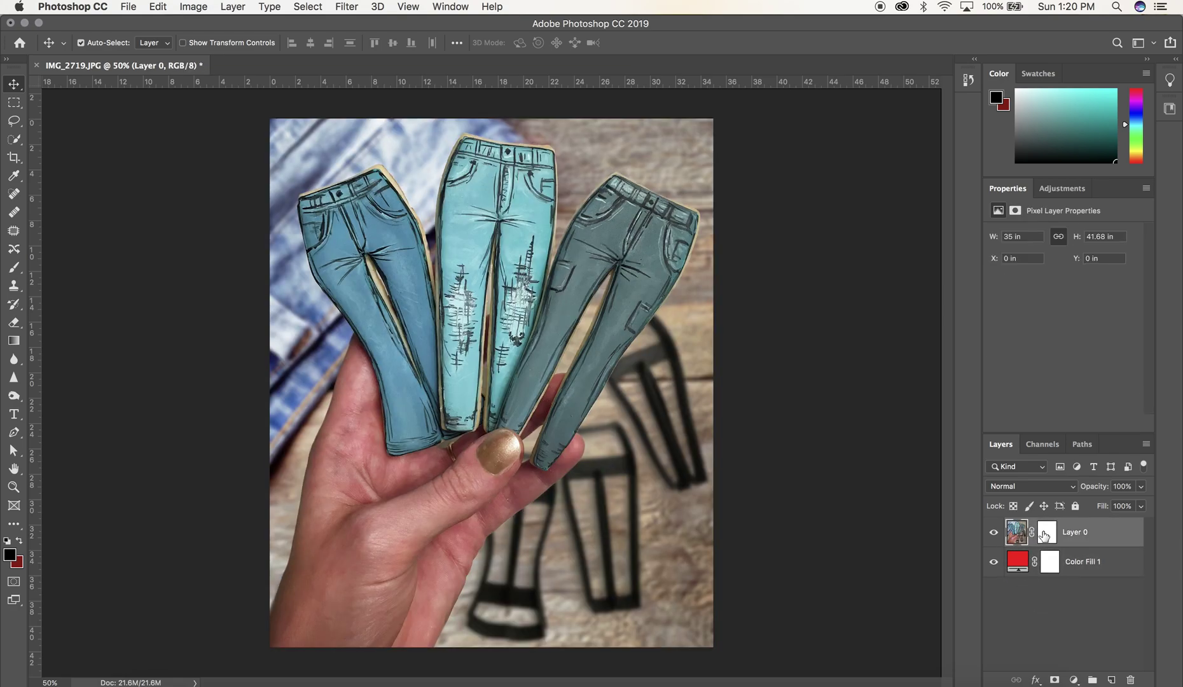
- Target Layer 0's mask with the Eraser at 130 px size and 58% hardness
click(1047, 535)
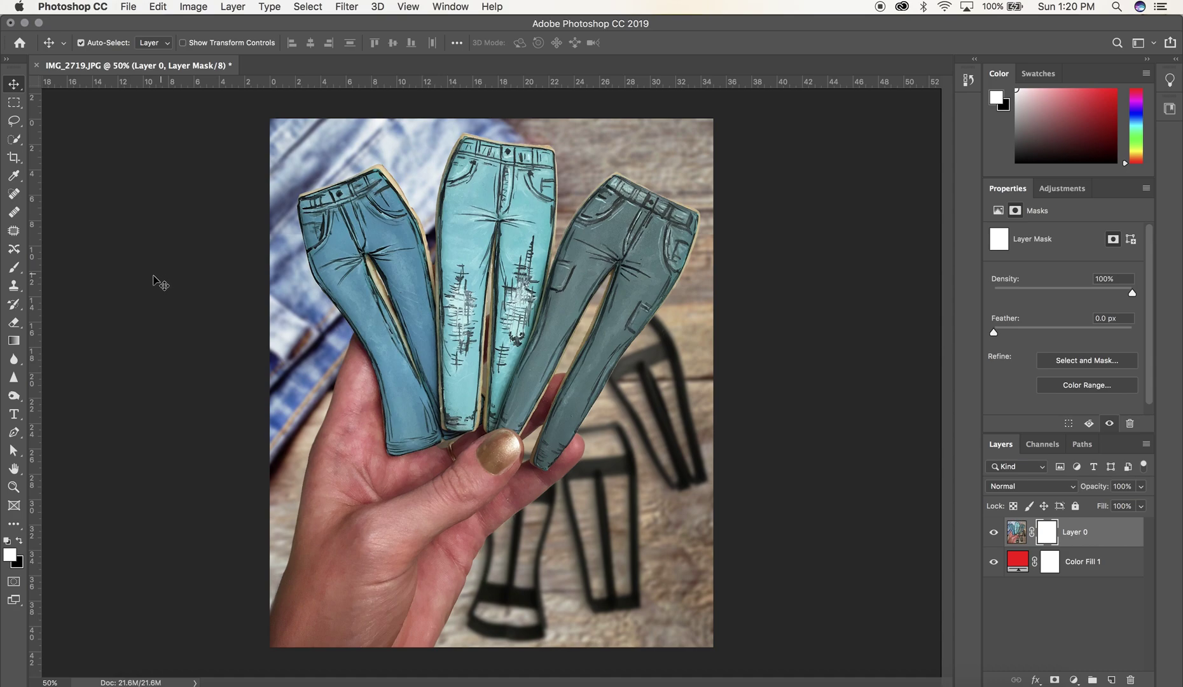
click(14, 324)
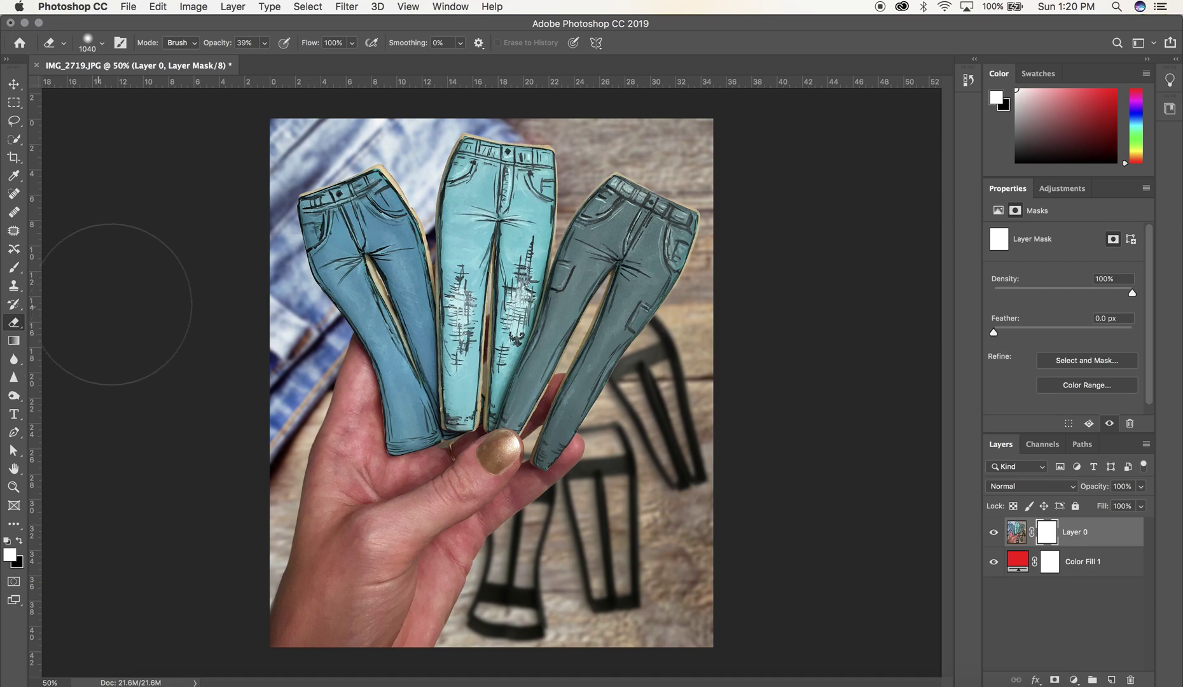
click(101, 44)
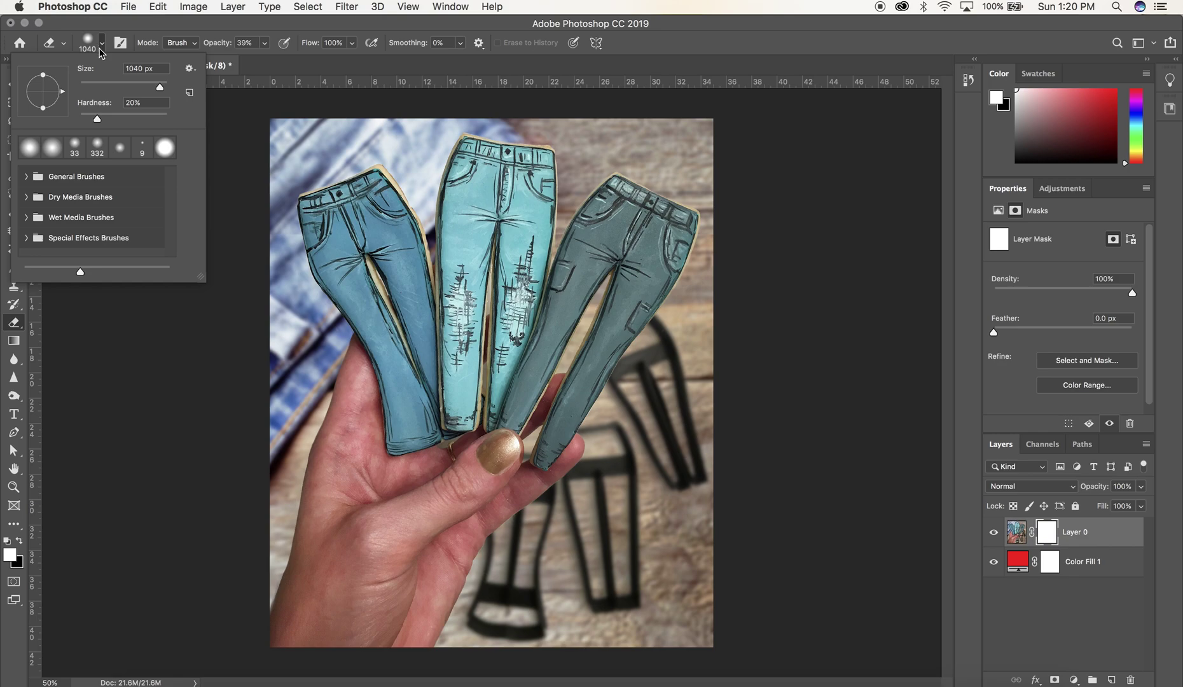
click(100, 88)
click(131, 88)
click(131, 116)
- Erase the mask across the photo's top-left corner at 100% eraser opacity
click(248, 132)
drag(267, 124, 312, 125)
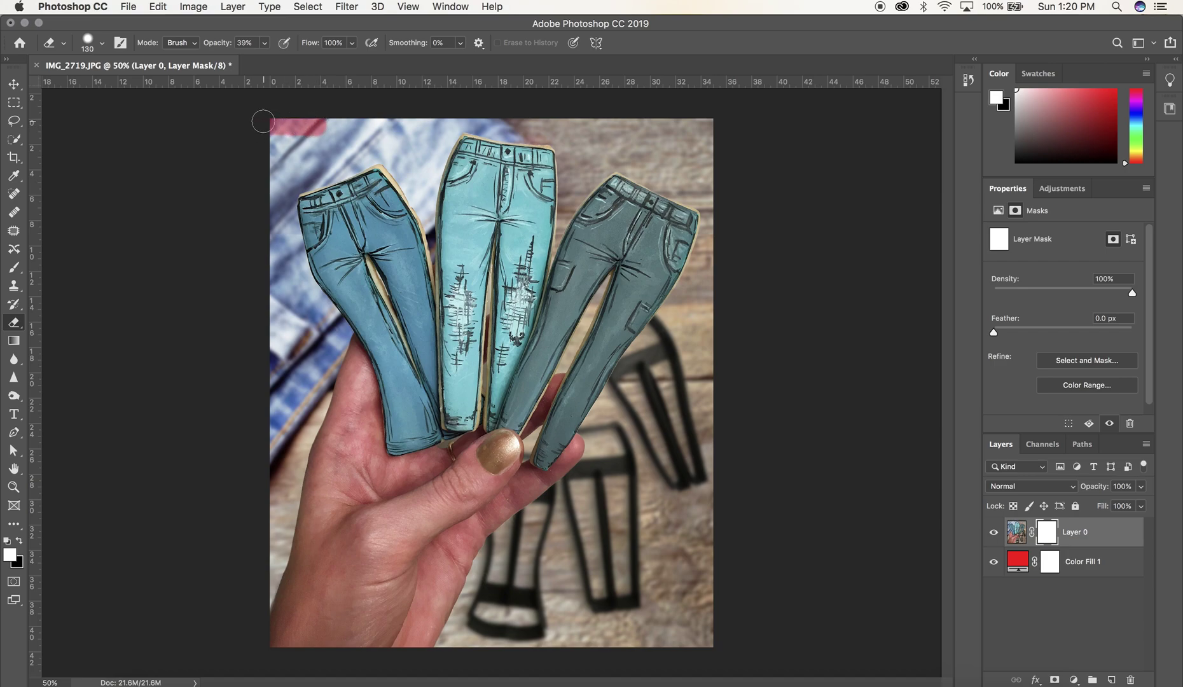
click(264, 44)
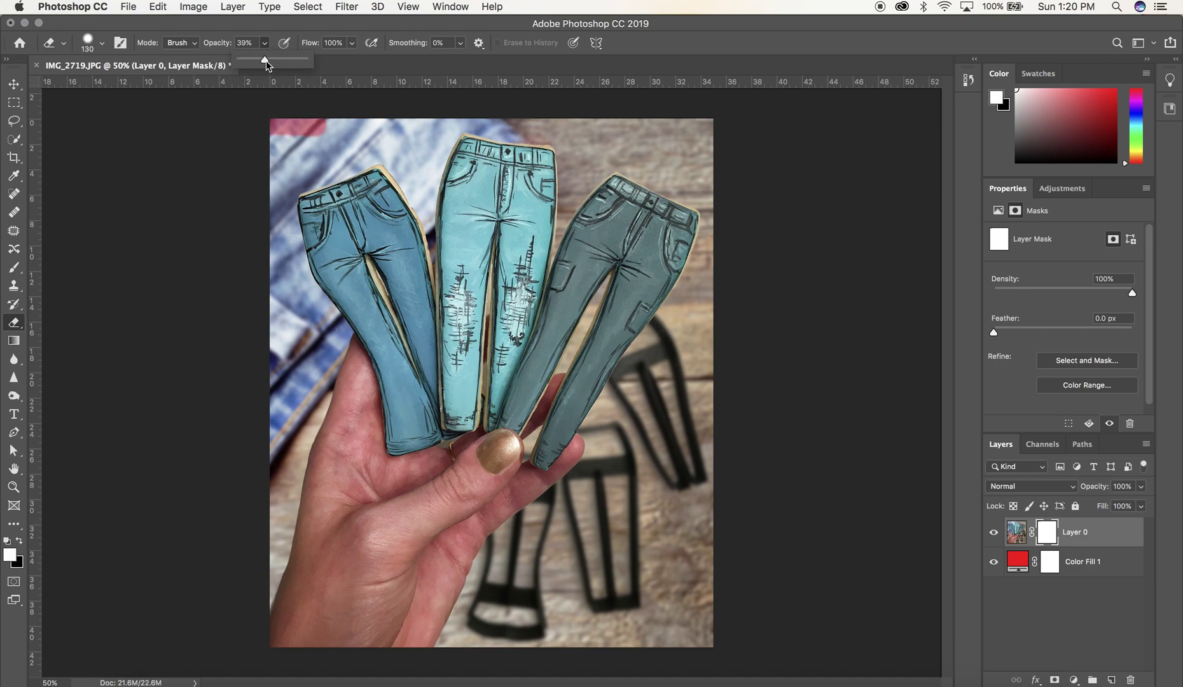
drag(266, 60, 311, 61)
click(204, 121)
click(274, 122)
mouse_move(274, 123)
mouse_down()
mouse_move(336, 127)
mouse_move(254, 144)
mouse_move(344, 129)
mouse_move(246, 159)
mouse_move(343, 135)
mouse_move(247, 172)
mouse_move(365, 130)
mouse_move(267, 170)
mouse_up()
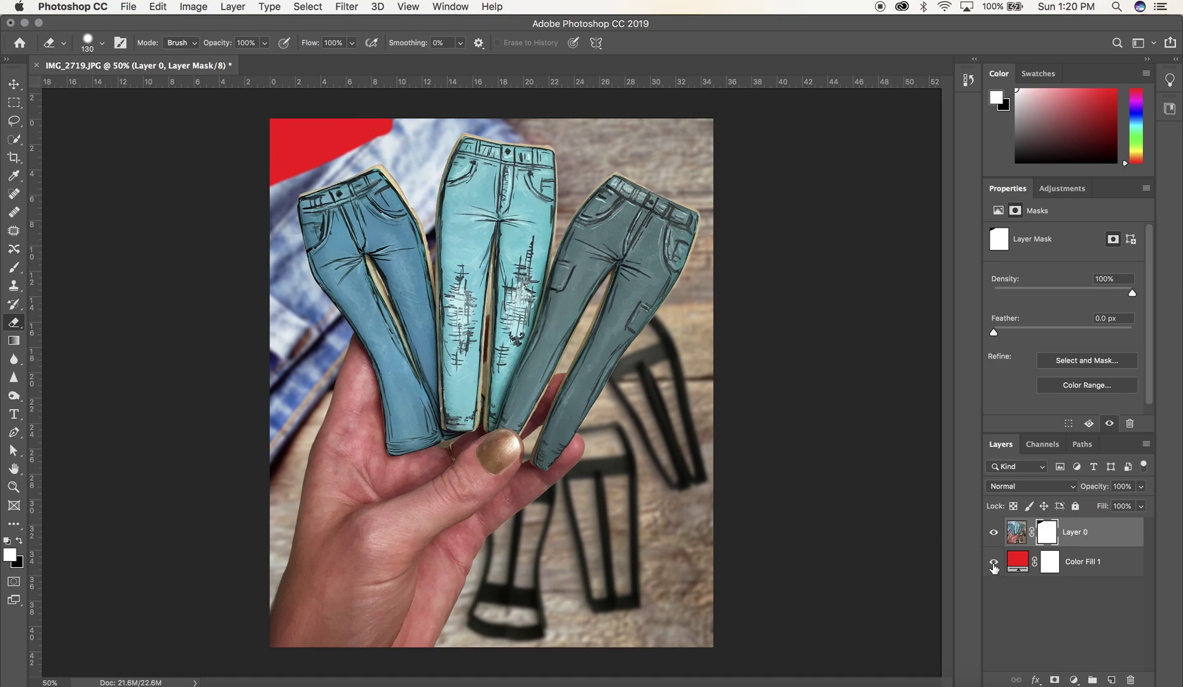
- Toggle Color Fill 1 visibility to check the mask, then zoom to 200% on the palm
click(993, 563)
click(993, 564)
key(super+plus)
key(super+plus)
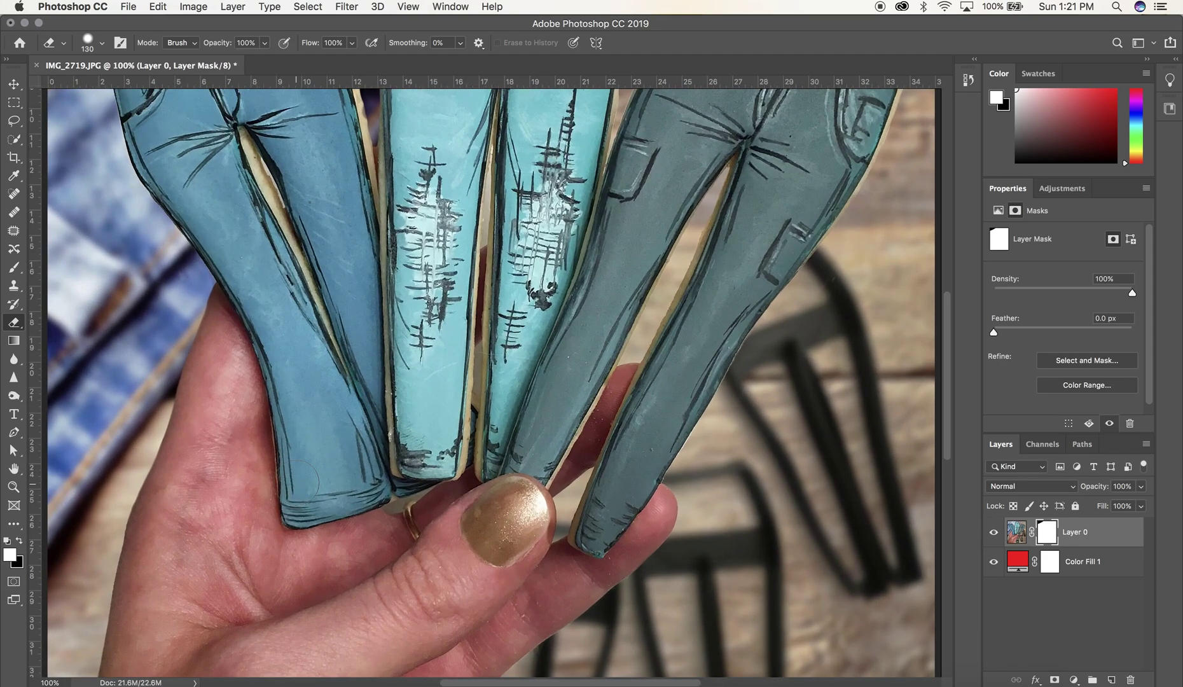
scroll(354, 422, down, 10)
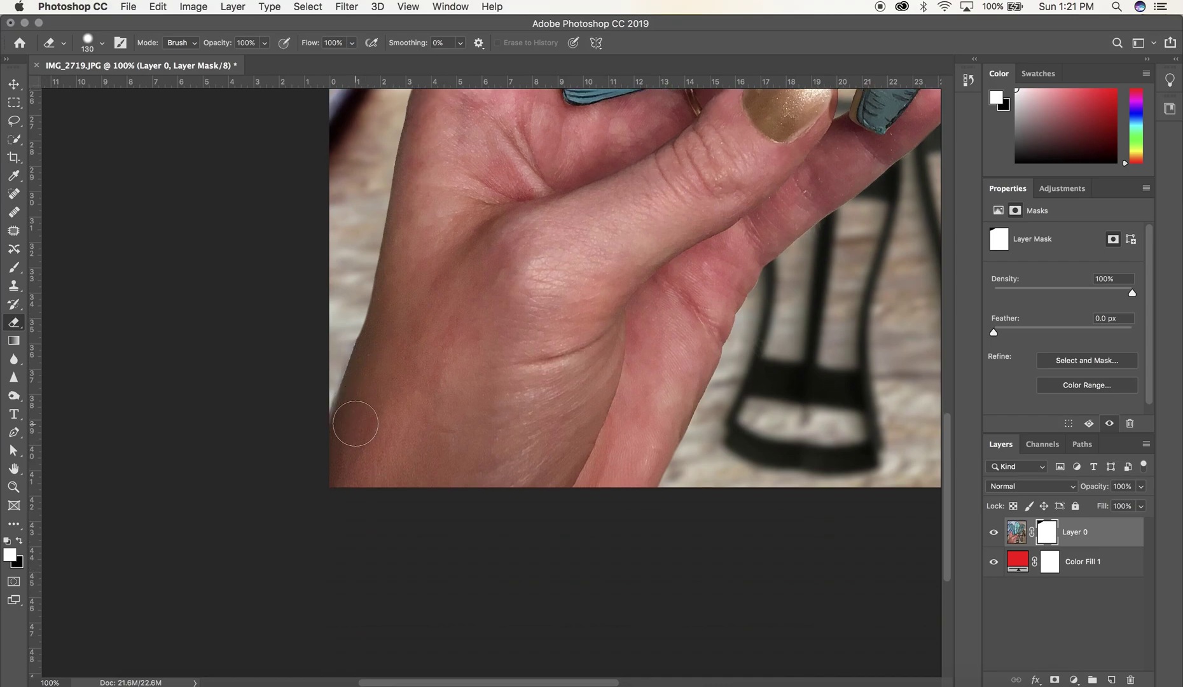
key(super+plus)
scroll(353, 422, left, 5)
- Erase the background along the arm's left edge with a 51 px, then 33 px brush
click(102, 43)
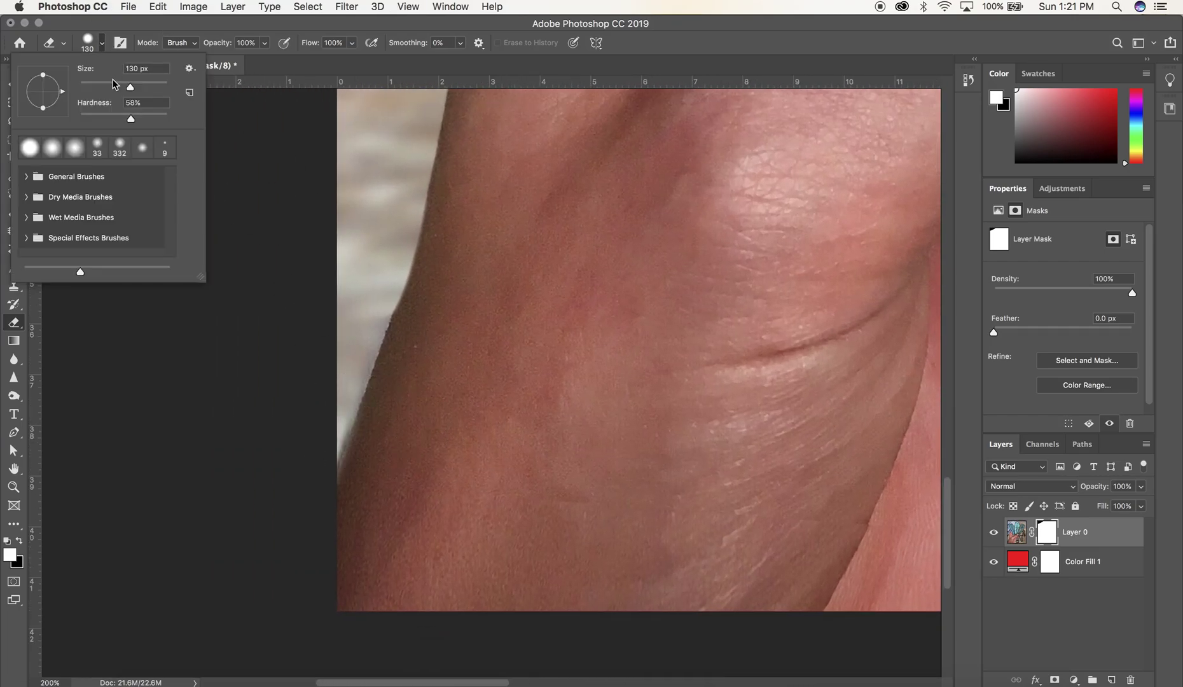
drag(115, 87, 101, 88)
mouse_move(350, 225)
mouse_down()
mouse_move(338, 285)
mouse_move(368, 230)
mouse_move(332, 361)
mouse_move(370, 272)
mouse_move(325, 433)
mouse_up()
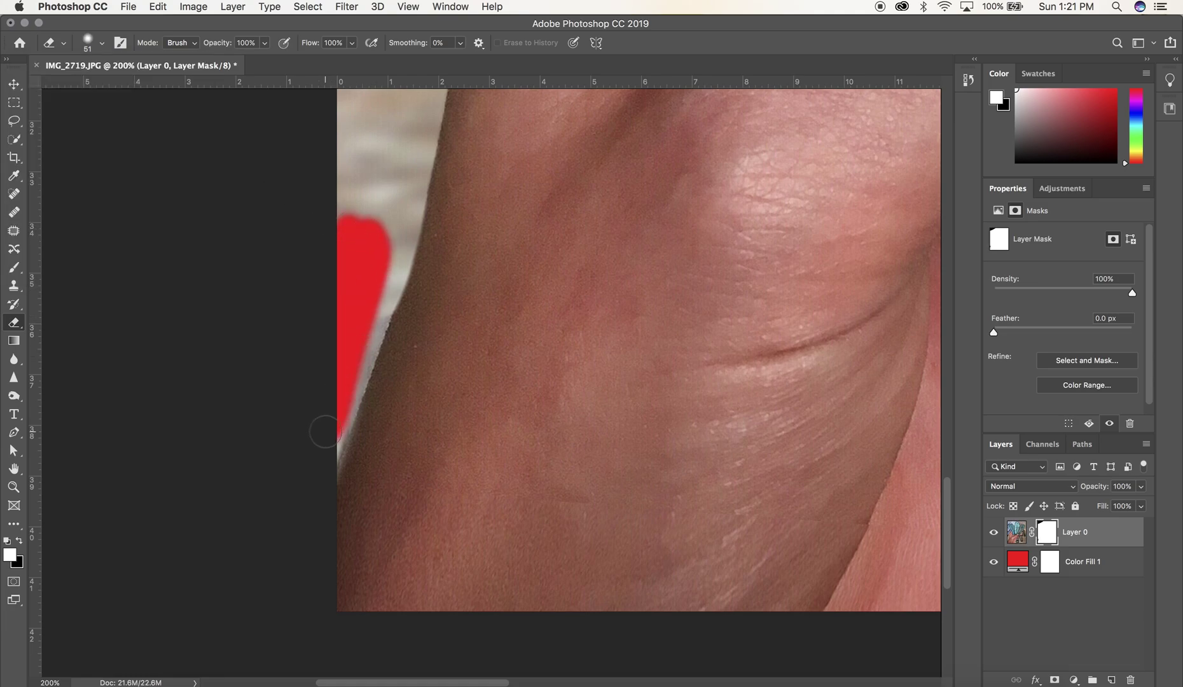
click(102, 43)
drag(105, 86, 93, 87)
drag(382, 267, 359, 384)
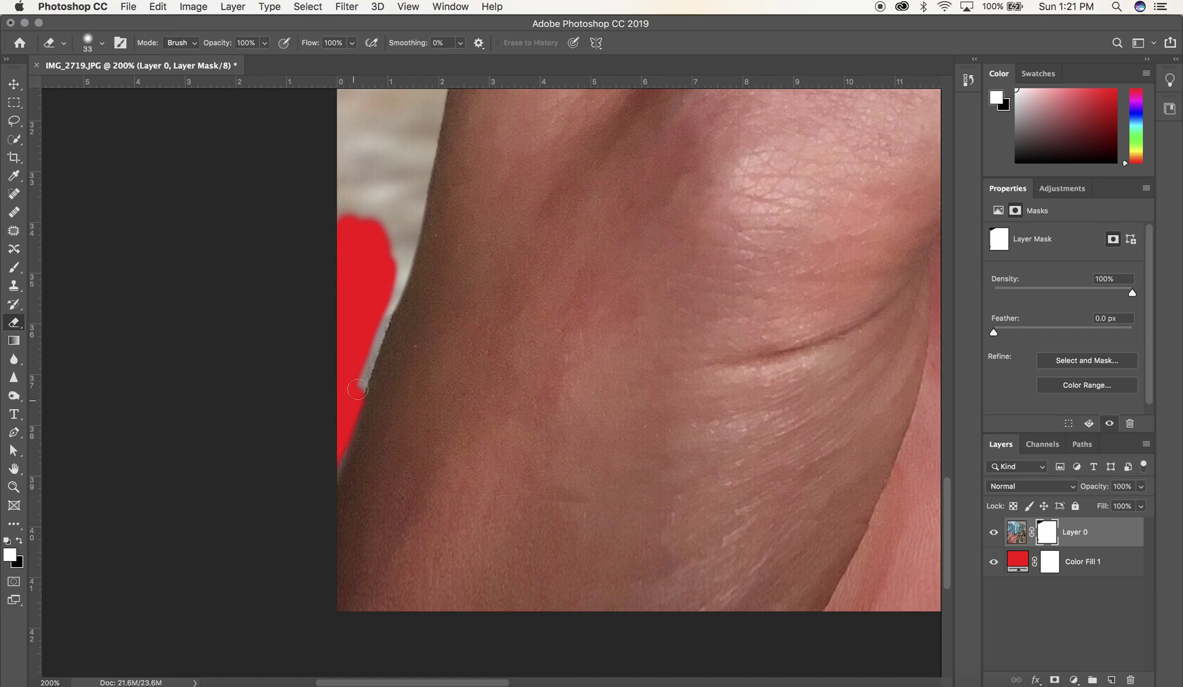
mouse_move(358, 389)
mouse_down()
mouse_move(389, 291)
mouse_move(368, 348)
mouse_up()
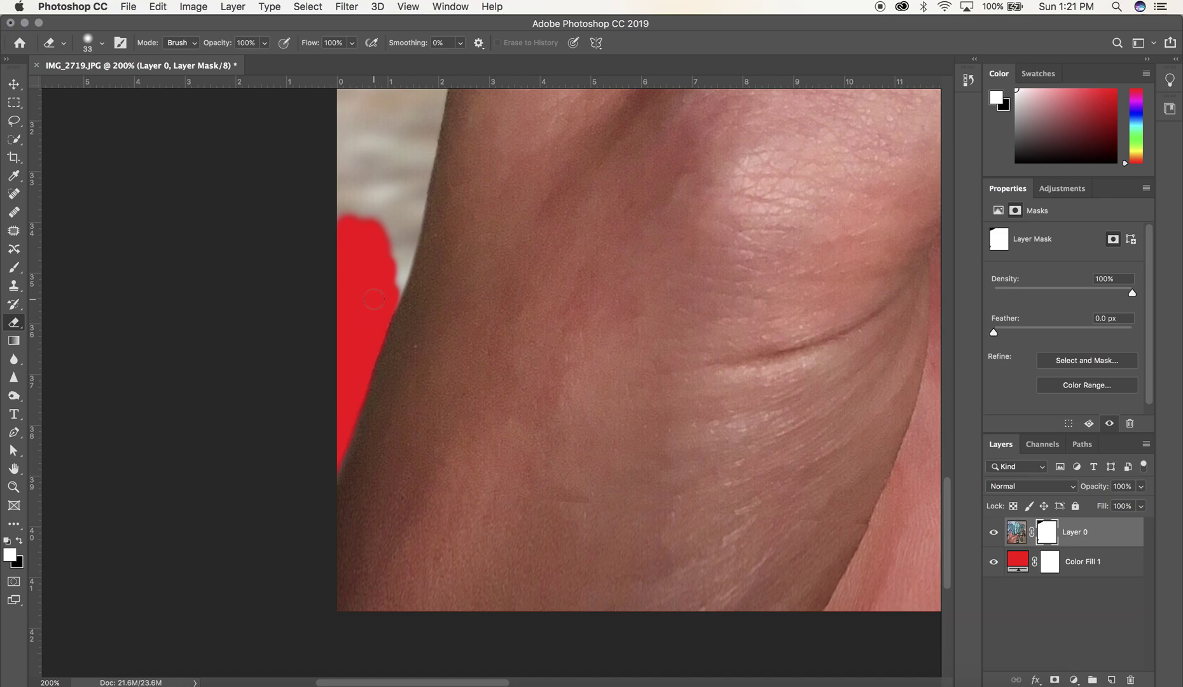
mouse_move(374, 299)
mouse_down()
mouse_move(393, 255)
mouse_move(387, 298)
mouse_move(405, 253)
mouse_up()
scroll(348, 338, up, 5)
scroll(349, 338, left, 2)
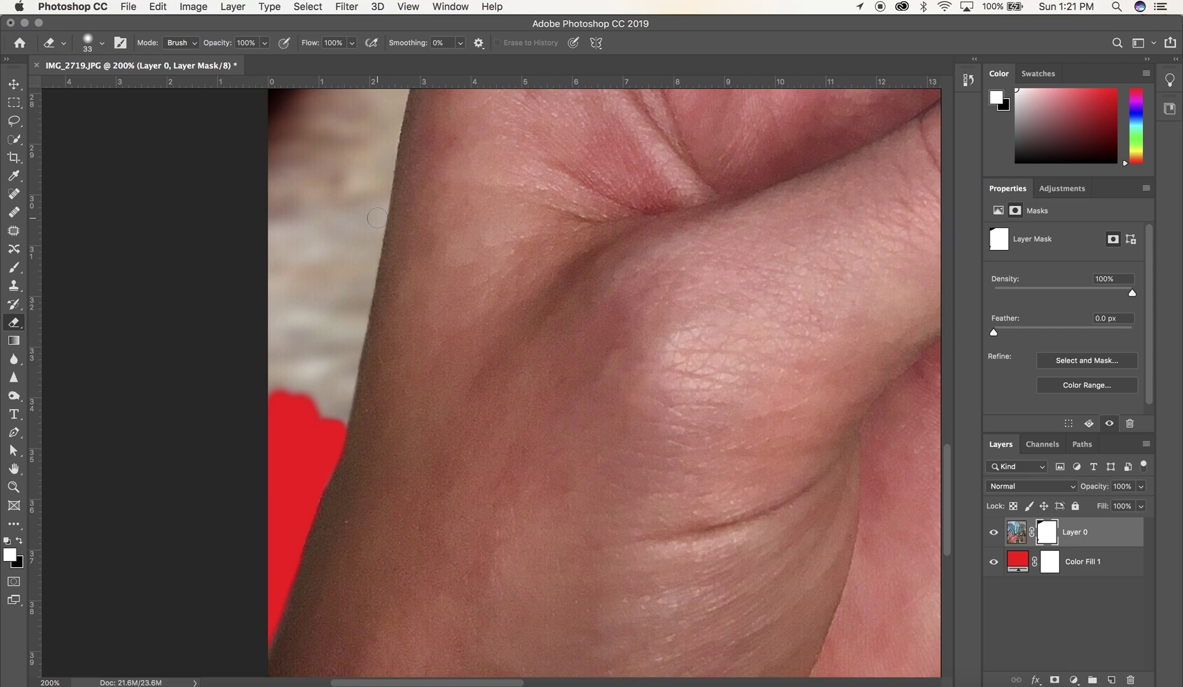
- Mask straight lines up the hand's left edge toward the top
shift+click(377, 218)
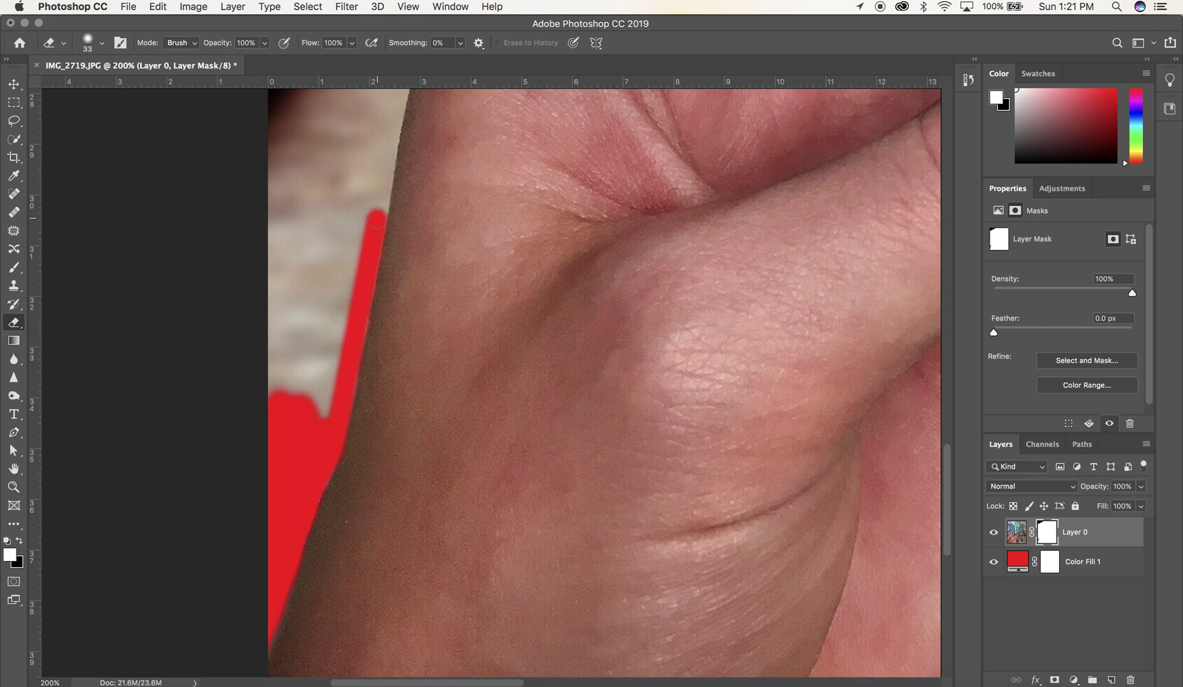
scroll(377, 218, up, 5)
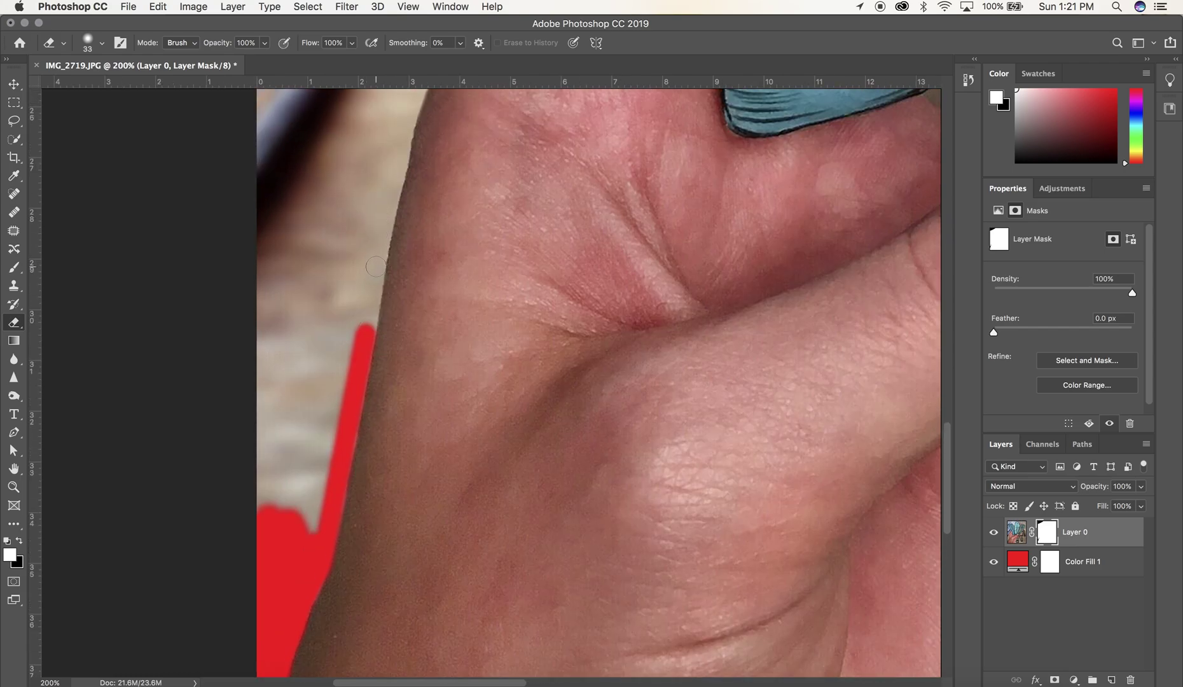
shift+click(375, 266)
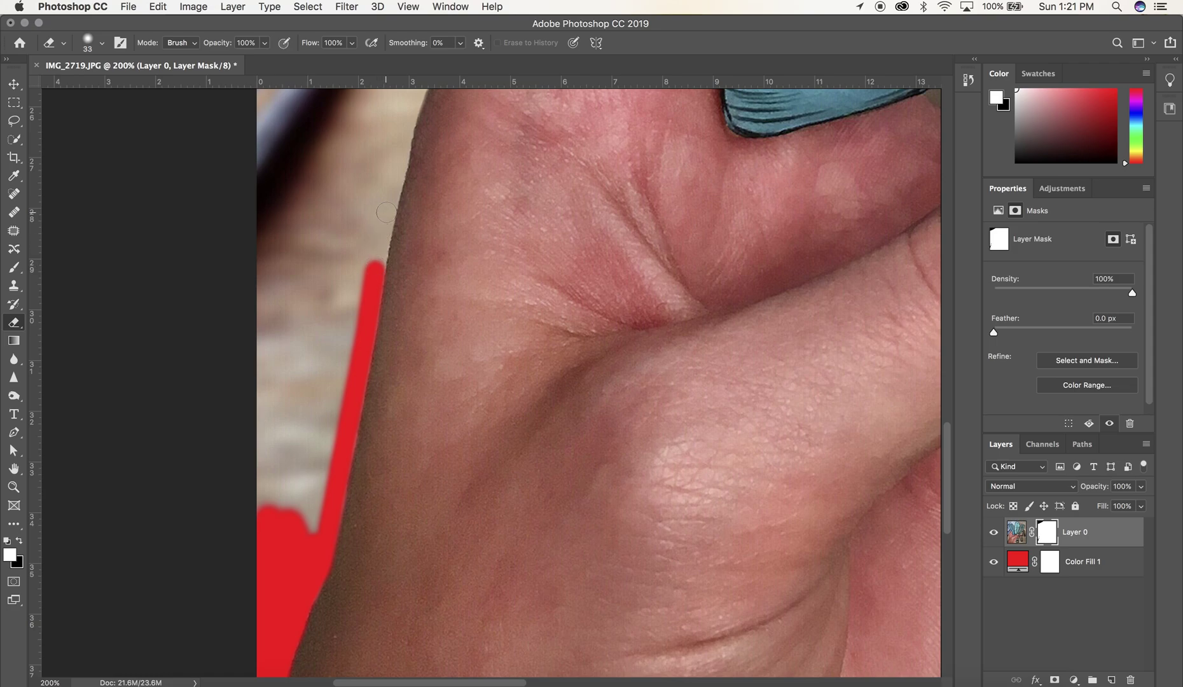
shift+click(386, 212)
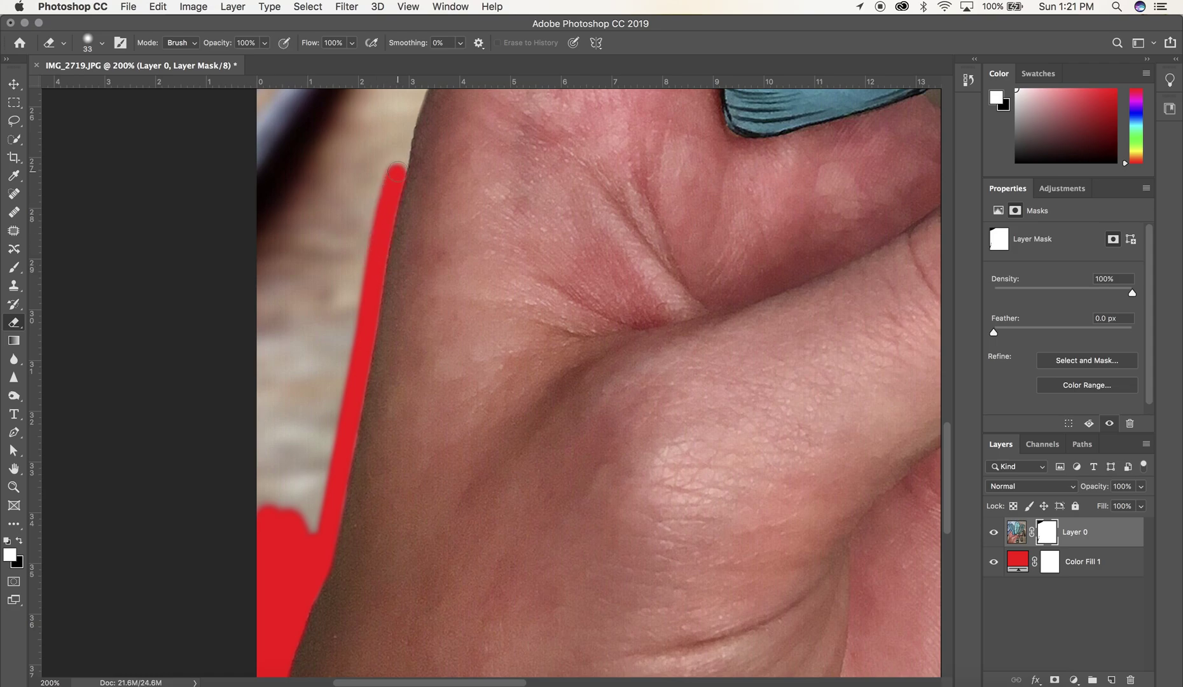
mouse_move(398, 171)
mouse_down()
mouse_move(338, 265)
mouse_move(351, 230)
mouse_up()
shift+click(339, 265)
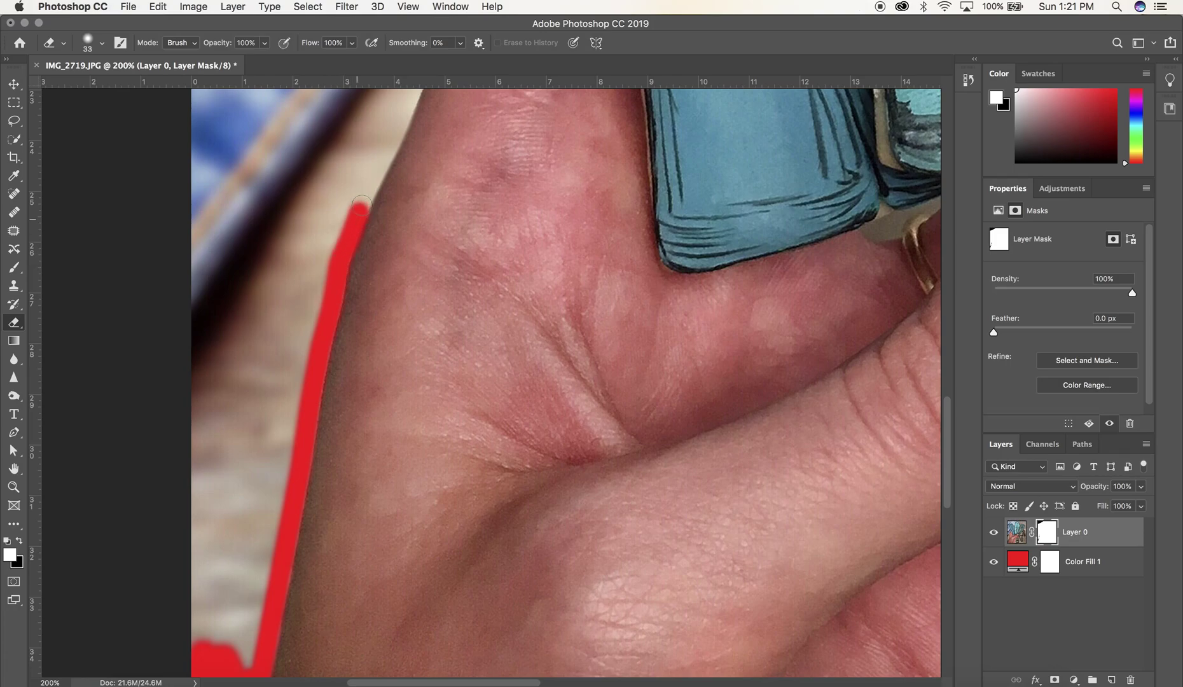
mouse_move(361, 203)
mouse_down()
mouse_move(386, 136)
mouse_move(344, 220)
mouse_move(323, 303)
mouse_move(368, 285)
mouse_up()
scroll(323, 303, up, 5)
- Widen the masked strip beside the hand, restoring an over-erased red lobe
drag(356, 329, 384, 263)
mouse_move(356, 337)
mouse_down()
mouse_move(408, 258)
mouse_move(372, 332)
mouse_move(399, 332)
mouse_up()
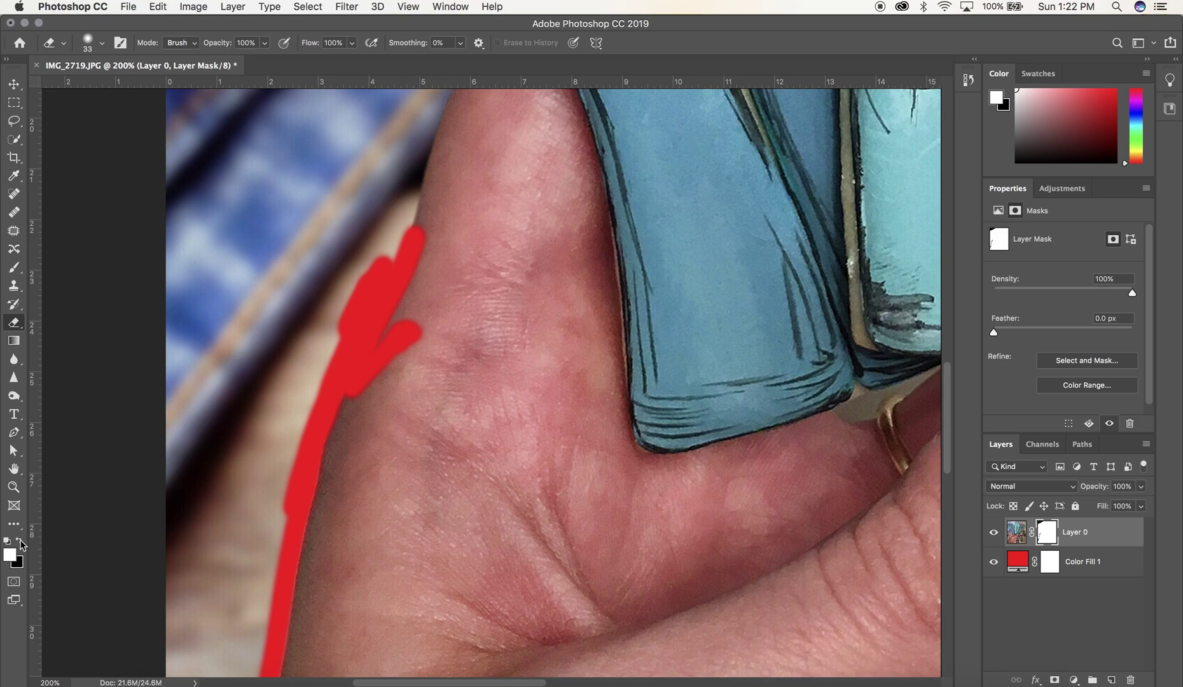
click(21, 541)
mouse_move(412, 344)
mouse_down()
mouse_move(425, 309)
mouse_move(360, 408)
mouse_move(351, 405)
mouse_move(429, 222)
mouse_move(397, 303)
mouse_move(418, 232)
mouse_move(382, 286)
mouse_move(350, 402)
mouse_up()
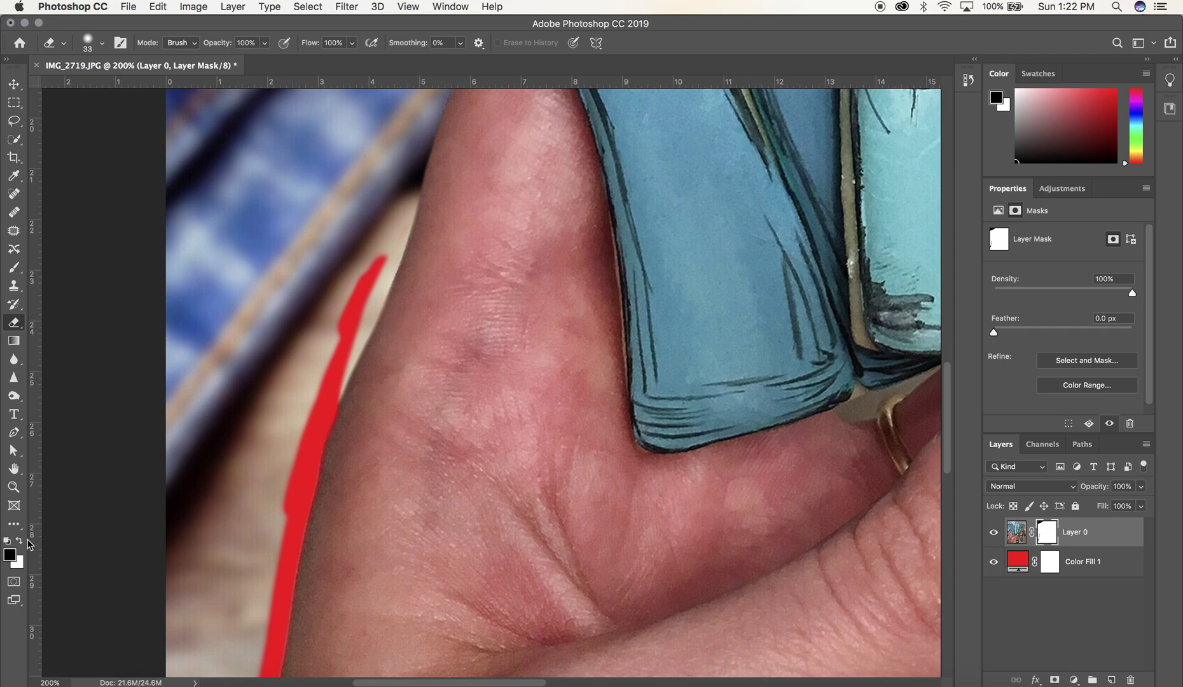
click(20, 540)
drag(377, 302, 339, 360)
mouse_move(365, 304)
mouse_down()
mouse_move(375, 294)
mouse_move(337, 399)
mouse_move(323, 347)
mouse_move(389, 230)
mouse_move(366, 307)
mouse_up()
- Mask along the jeans cookies' waistband and right edge
scroll(388, 262, up, 5)
drag(390, 229, 429, 159)
scroll(430, 159, up, 5)
mouse_move(453, 448)
mouse_down()
mouse_move(407, 413)
mouse_move(278, 224)
mouse_up()
scroll(277, 224, up, 10)
drag(289, 331, 293, 180)
scroll(293, 180, right, 6)
scroll(293, 180, up, 3)
mouse_move(152, 270)
mouse_down()
mouse_move(445, 136)
mouse_move(496, 153)
mouse_move(652, 397)
mouse_move(652, 356)
mouse_move(668, 420)
mouse_move(666, 112)
mouse_up()
- Mask down the right jeans' waistband edge and into the middle jeans
scroll(664, 445, down, 5)
scroll(666, 112, right, 7)
scroll(667, 111, up, 8)
drag(583, 158, 499, 318)
scroll(499, 318, right, 10)
scroll(499, 317, down, 4)
drag(719, 101, 713, 474)
drag(695, 562, 674, 607)
- Mask the right jeans' left edge and waistband
scroll(674, 607, right, 4)
scroll(674, 607, up, 2)
mouse_move(620, 534)
mouse_down()
mouse_move(693, 378)
mouse_move(845, 236)
mouse_up()
scroll(846, 235, right, 11)
scroll(846, 235, up, 3)
drag(556, 299, 884, 454)
scroll(884, 455, down, 5)
drag(778, 282, 693, 519)
scroll(693, 518, down, 5)
drag(777, 316, 669, 452)
scroll(669, 452, down, 5)
drag(737, 350, 584, 588)
scroll(585, 588, down, 5)
- Swap colours with X and trace the mask down the finger's edge
key(x)
key(x)
drag(586, 455, 608, 546)
scroll(607, 546, down, 3)
drag(668, 296, 290, 613)
scroll(290, 612, down, 5)
mouse_move(376, 333)
mouse_down()
mouse_move(318, 423)
mouse_move(311, 404)
mouse_move(210, 610)
mouse_up()
scroll(318, 422, down, 5)
scroll(210, 610, up, 5)
- Mask the gaps between the fingertips and along the nail edge
click(388, 330)
click(415, 351)
drag(419, 346, 528, 184)
mouse_move(427, 420)
mouse_down()
mouse_move(532, 190)
mouse_move(382, 321)
mouse_move(399, 404)
mouse_move(425, 399)
mouse_move(441, 417)
mouse_move(471, 398)
mouse_move(299, 573)
mouse_up()
scroll(441, 415, down, 3)
scroll(440, 416, up, 10)
mouse_move(255, 661)
mouse_down()
mouse_move(492, 206)
mouse_move(337, 572)
mouse_up()
scroll(337, 572, down, 5)
mouse_move(439, 242)
mouse_down()
mouse_move(358, 379)
mouse_move(267, 483)
mouse_up()
scroll(317, 381, down, 5)
drag(343, 305, 299, 356)
scroll(490, 382, up, 10)
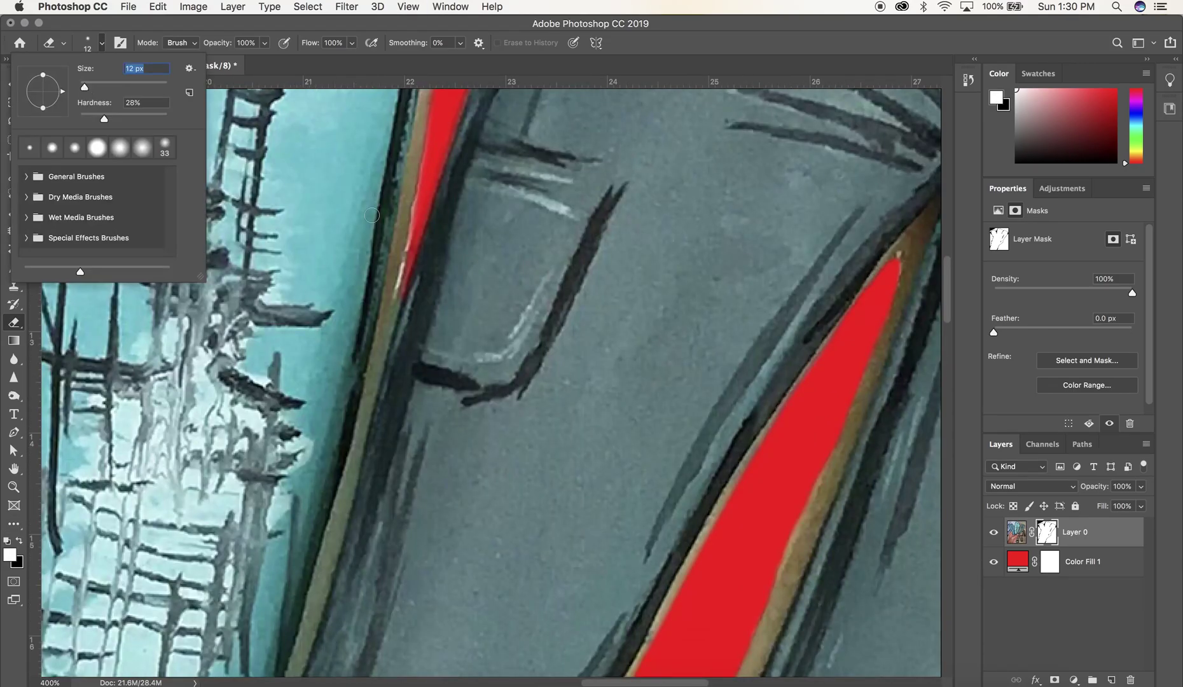
- Shrink the brush to 7 px and refine the mask down the nail edges
text(7)
key(Return)
key(super+minus)
key(super+minus)
scroll(348, 311, down, 5)
scroll(348, 312, down, 2)
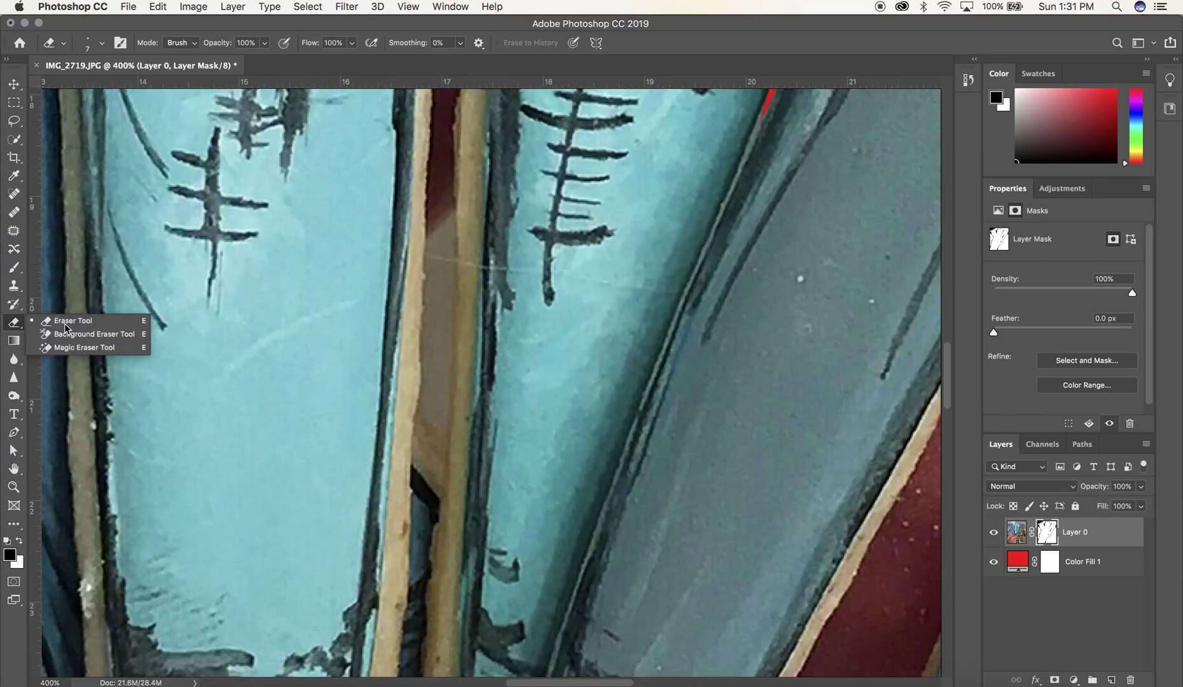
drag(449, 237, 445, 404)
scroll(440, 249, right, 3)
scroll(440, 248, up, 10)
drag(420, 210, 423, 314)
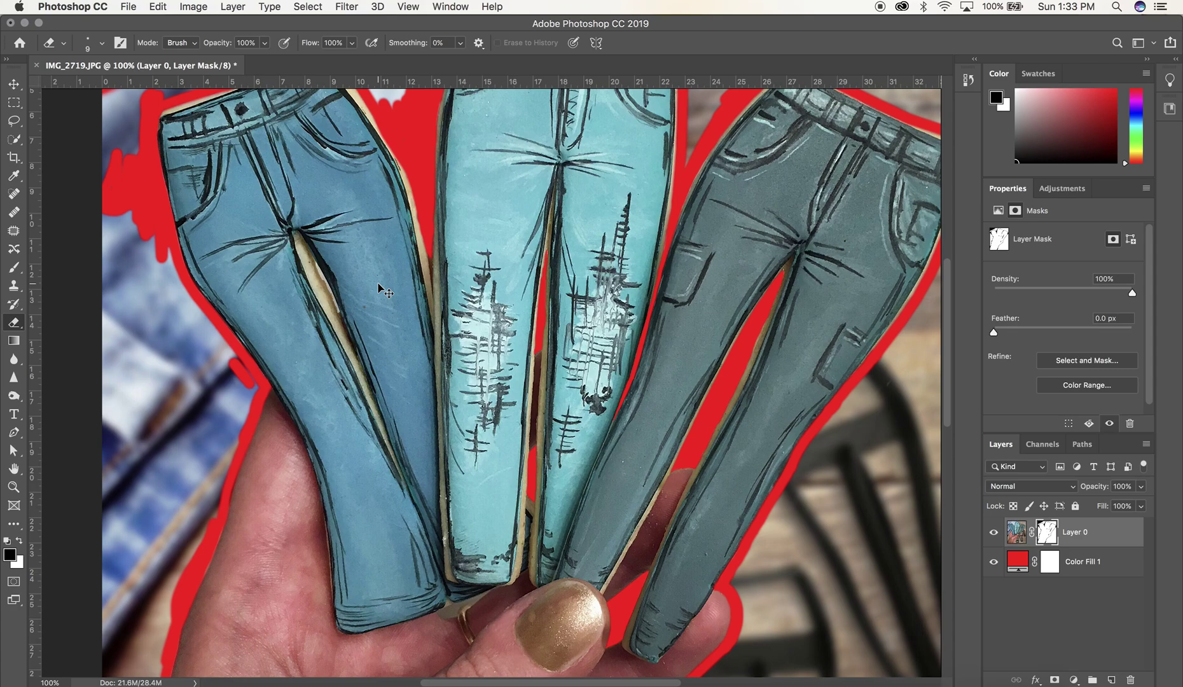
- Zoom out to 66.7% and erase the pale left-edge patch with a 99 px brush
key(super+minus)
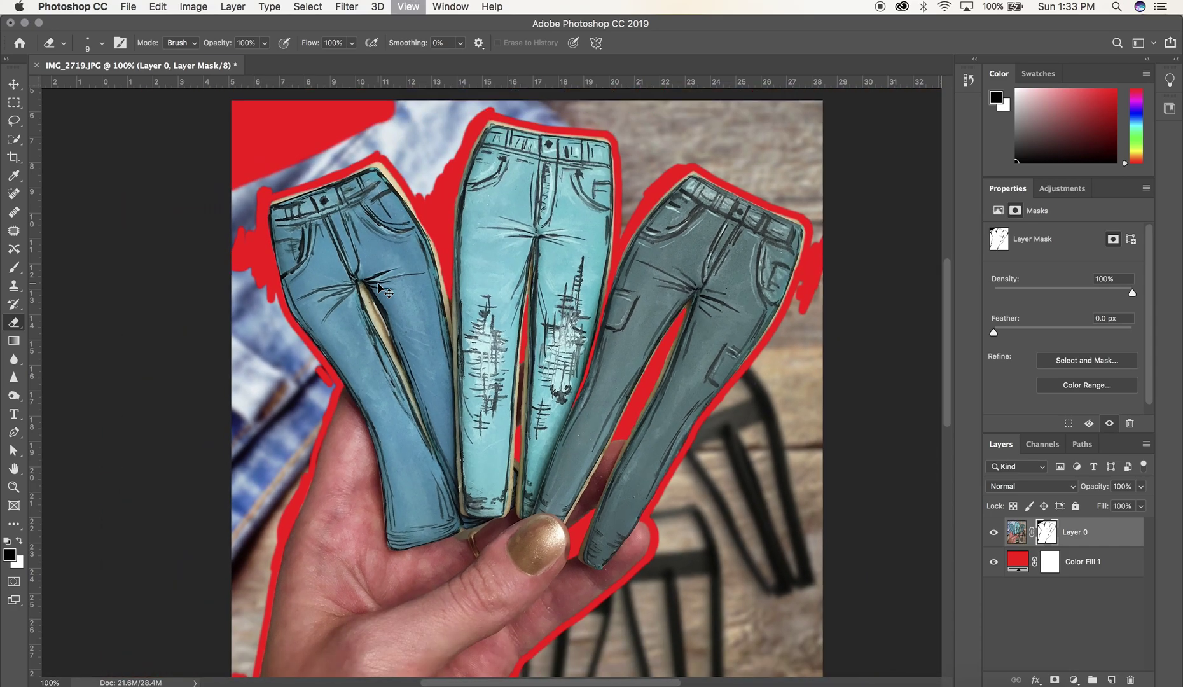
key(super+minus)
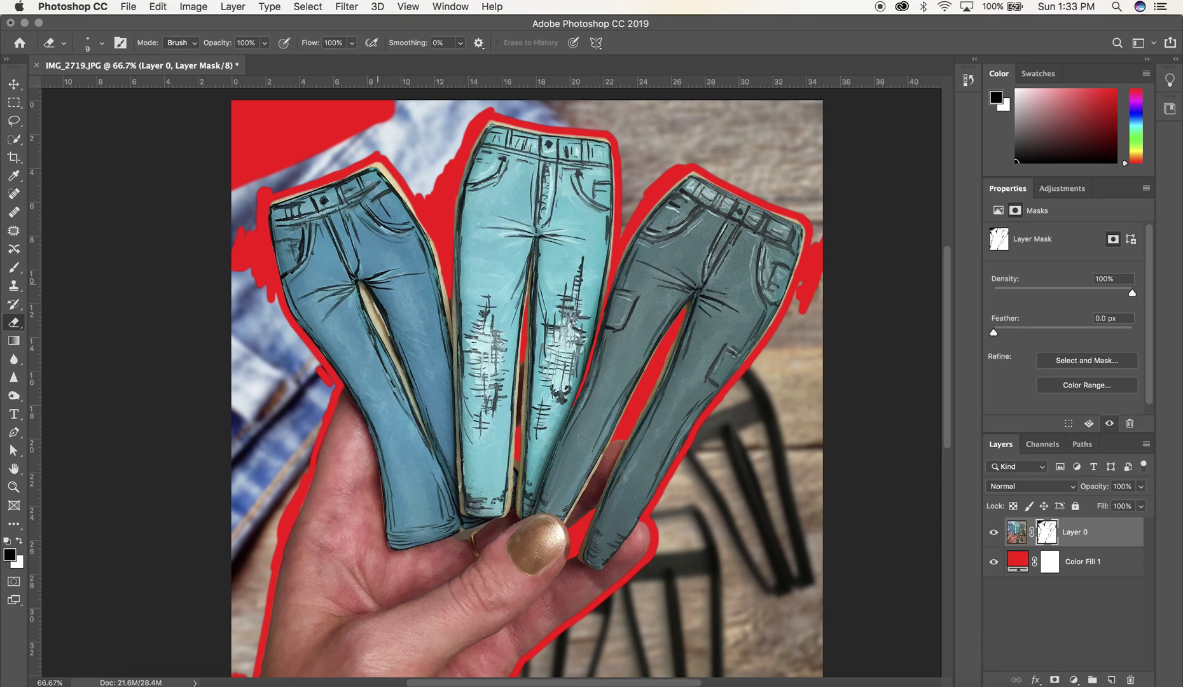
key(x)
key(bracketright)
key(bracketright)
key(bracketright)
key(bracketright)
key(bracketright)
key(bracketright)
key(bracketright)
key(bracketright)
key(bracketright)
mouse_move(356, 148)
mouse_down()
mouse_move(280, 382)
mouse_move(298, 546)
mouse_up()
scroll(286, 483, down, 5)
scroll(287, 483, left, 1)
mouse_move(278, 460)
mouse_down()
mouse_move(275, 485)
mouse_move(274, 345)
mouse_up()
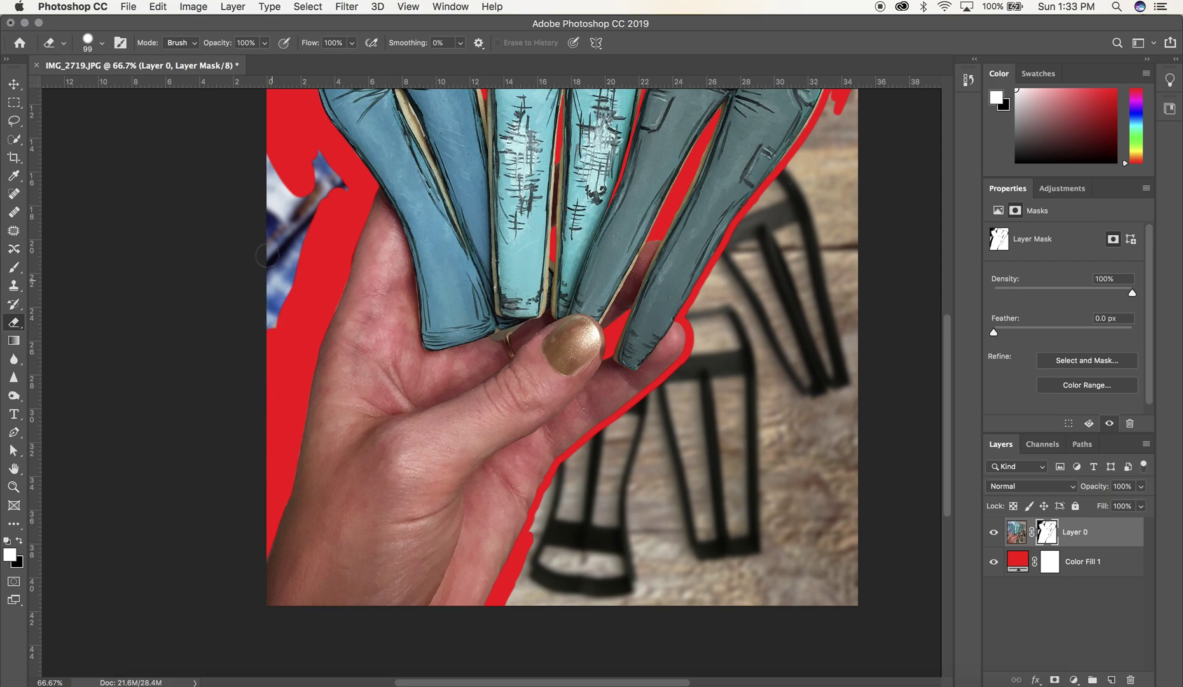
- Marquee-select and delete the left strip, blue shard and lower-right leftover background from the mask
click(14, 103)
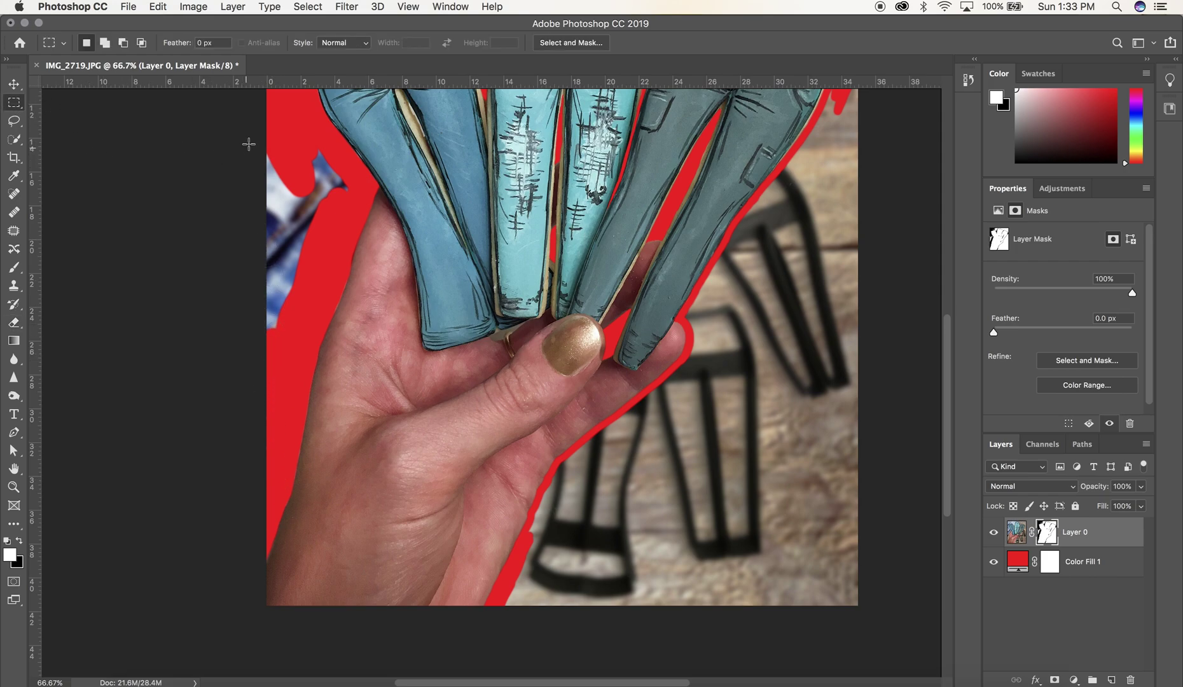
drag(266, 144, 308, 345)
key(Delete)
key(super+d)
drag(352, 228, 337, 179)
key(Delete)
key(Delete)
key(Delete)
drag(865, 610, 630, 401)
key(Delete)
key(Delete)
mouse_move(865, 611)
mouse_down()
mouse_move(702, 275)
mouse_move(709, 203)
mouse_up()
- Erase the mask along the jeans' top edges, shrinking the eraser for detail
click(14, 322)
scroll(572, 382, up, 5)
scroll(572, 381, right, 5)
scroll(710, 203, up, 3)
scroll(710, 203, right, 1)
drag(693, 337, 617, 261)
drag(687, 203, 502, 280)
click(102, 42)
drag(121, 75, 95, 75)
drag(528, 184, 483, 254)
drag(489, 188, 302, 267)
- Erase the remaining sky and brown strip along the top with a large eraser, then zoom out
click(102, 43)
drag(95, 75, 122, 76)
mouse_move(147, 242)
mouse_down()
mouse_move(337, 191)
mouse_move(656, 192)
mouse_up()
key(super+minus)
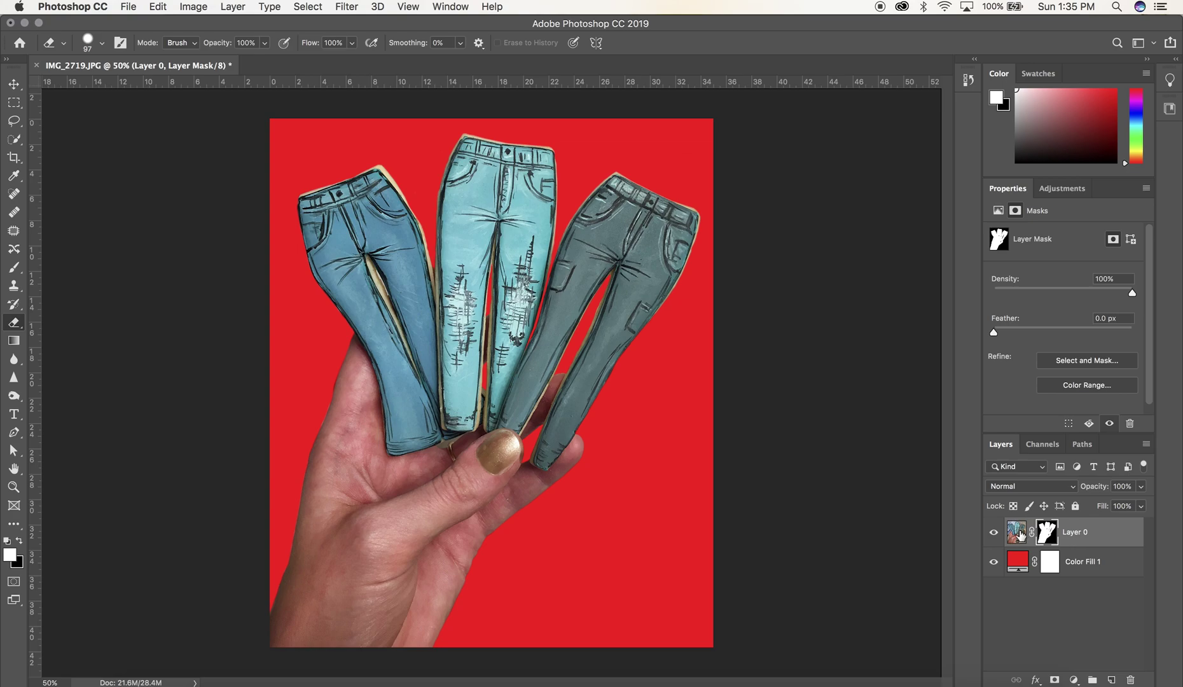
- Free Transform the hand-and-cookies cutout down to about 87%, then nudge it right and down
key(v)
click(162, 6)
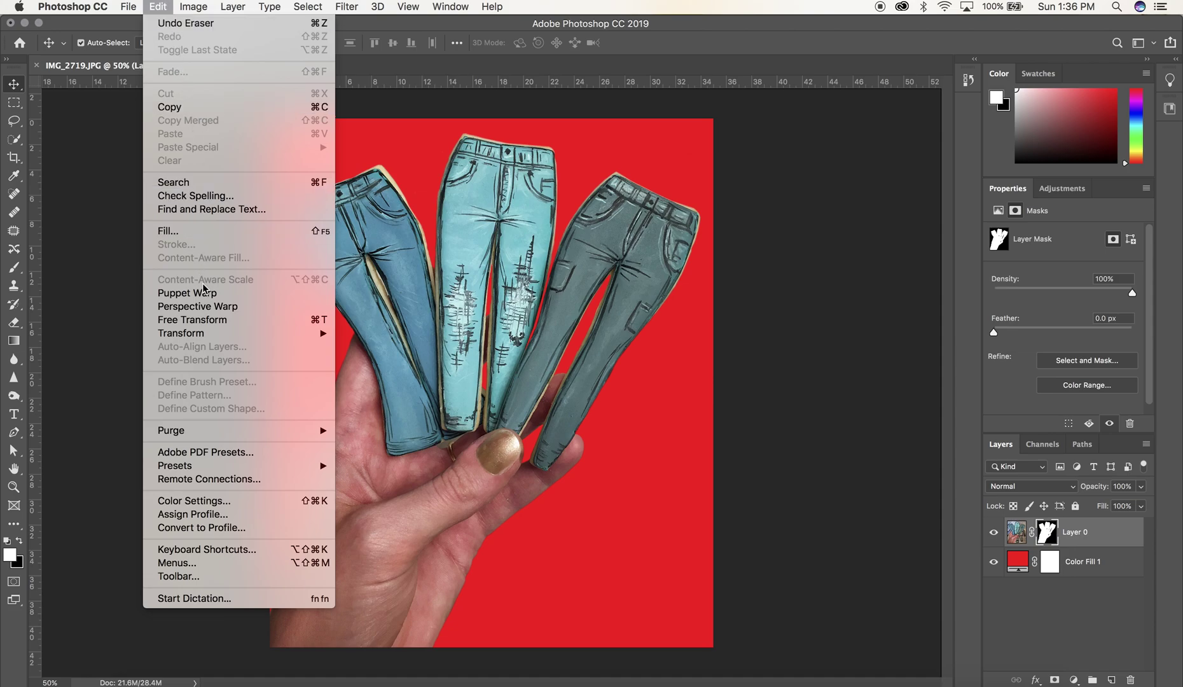
click(217, 323)
drag(713, 647, 628, 579)
key(Return)
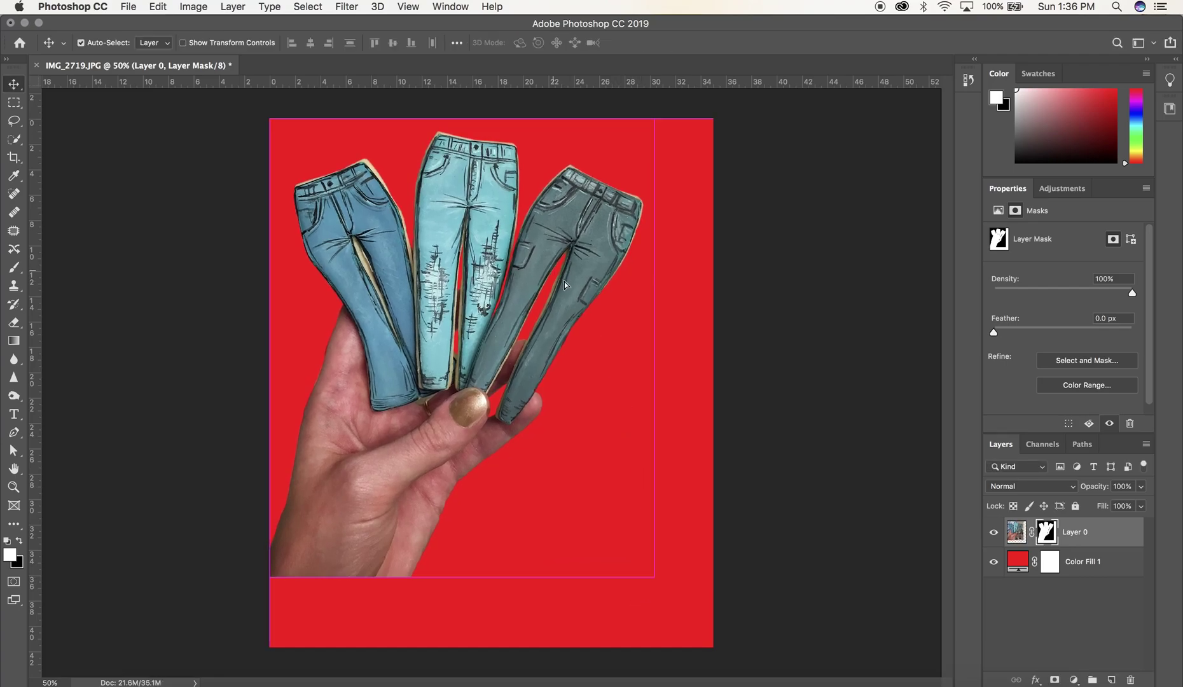
drag(563, 281, 584, 299)
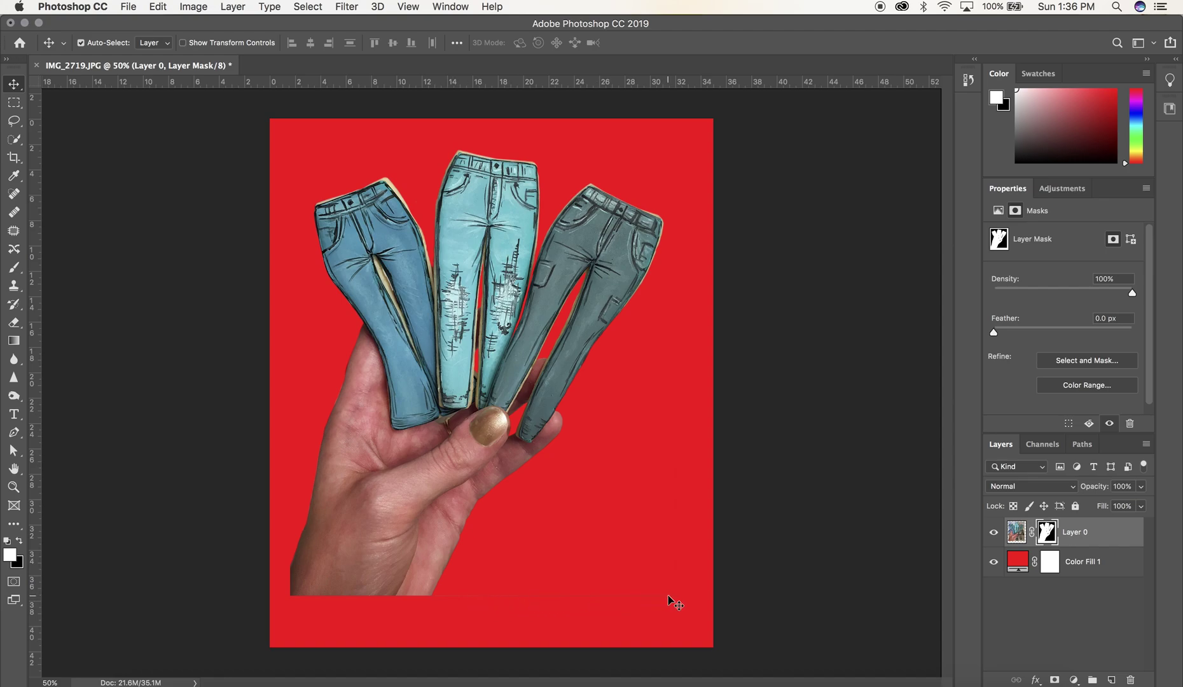
key(super+equal)
key(super+equal)
key(super+equal)
key(super+equal)
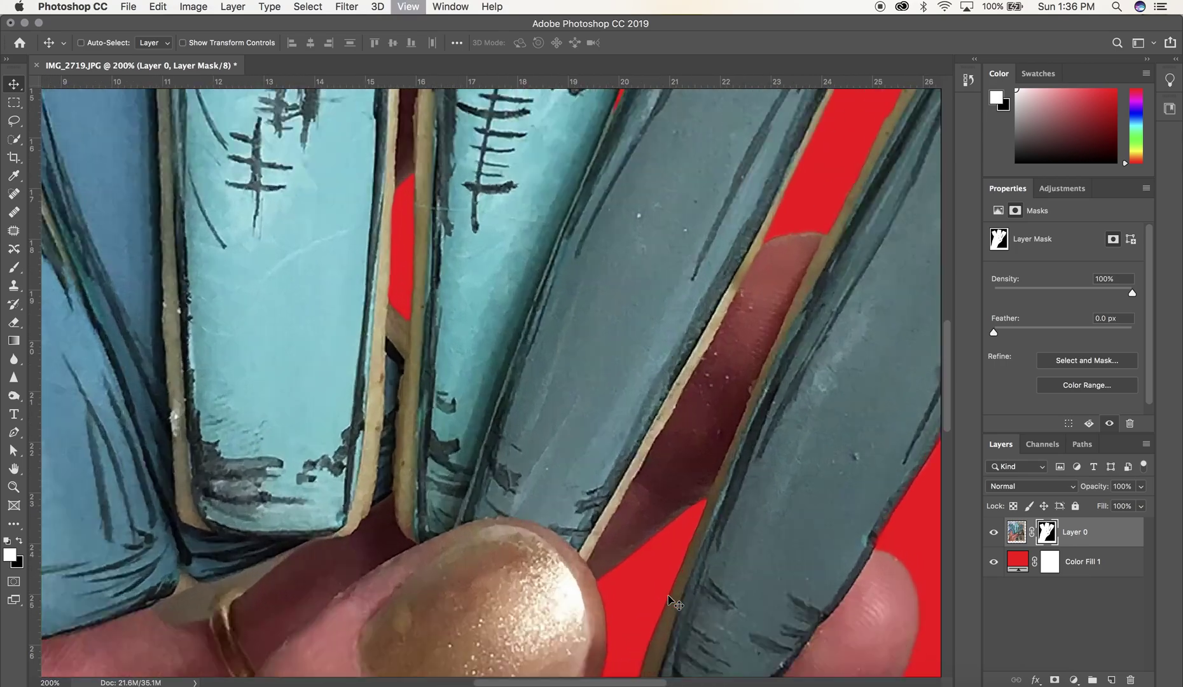
scroll(667, 596, right, 5)
scroll(668, 596, down, 4)
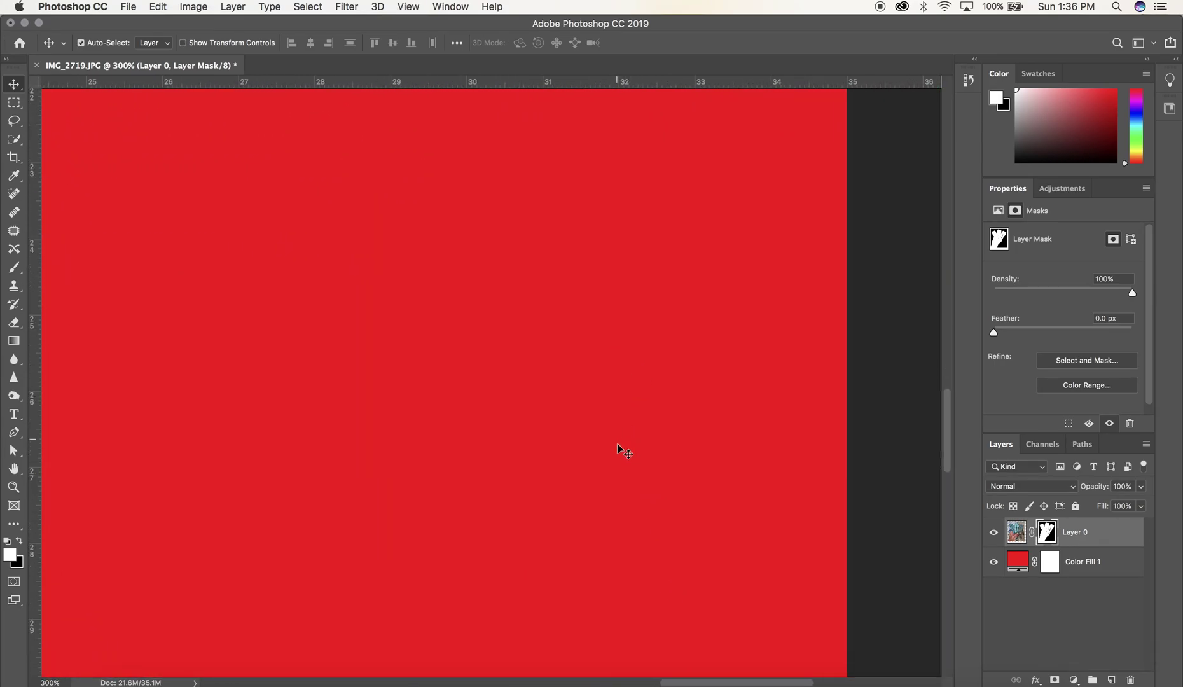
scroll(626, 537, left, 1)
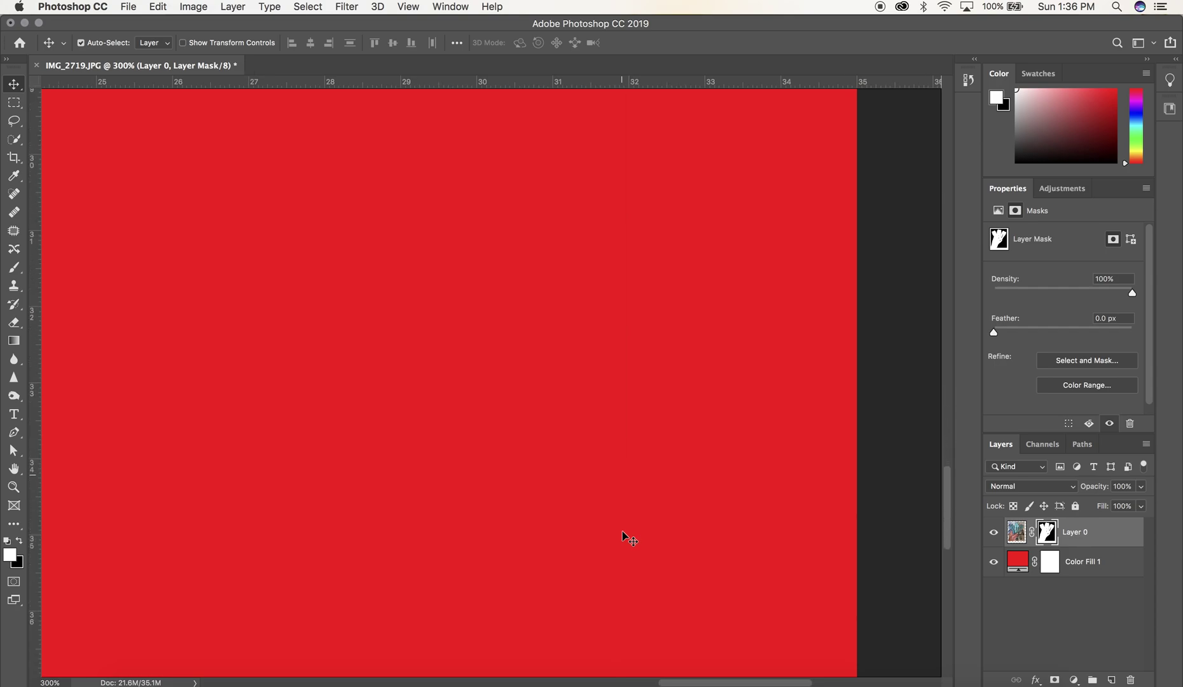
scroll(627, 538, down, 10)
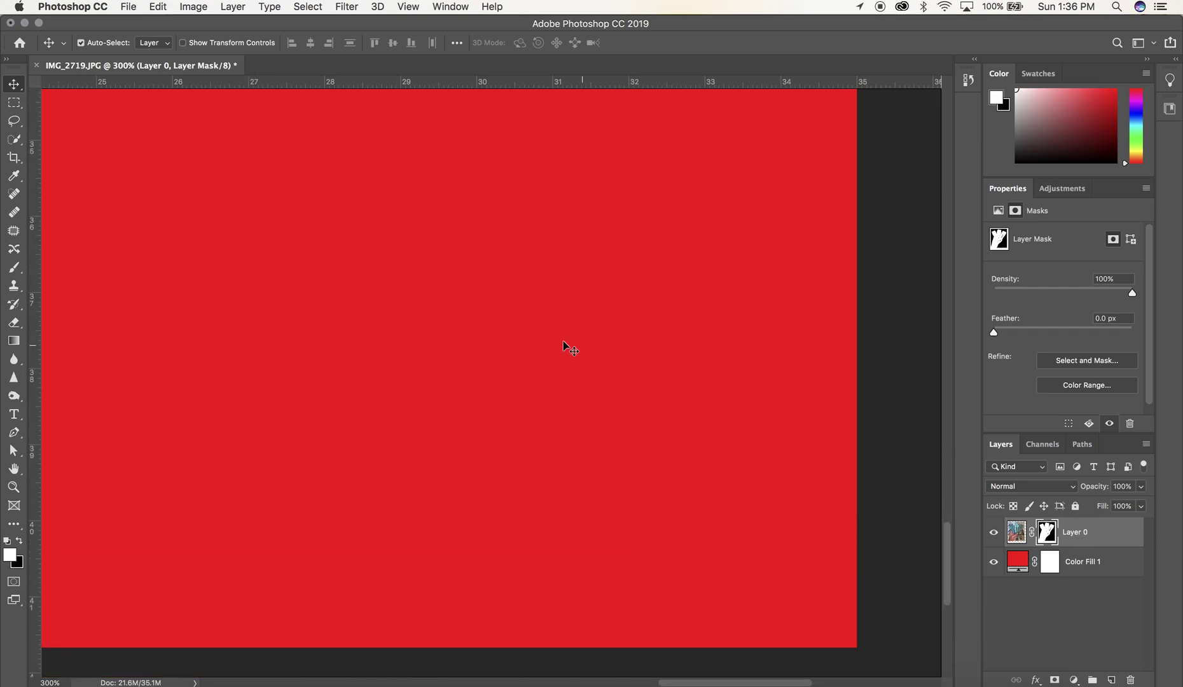
key(super+minus)
key(super+minus)
key(super+minus)
key(super+minus)
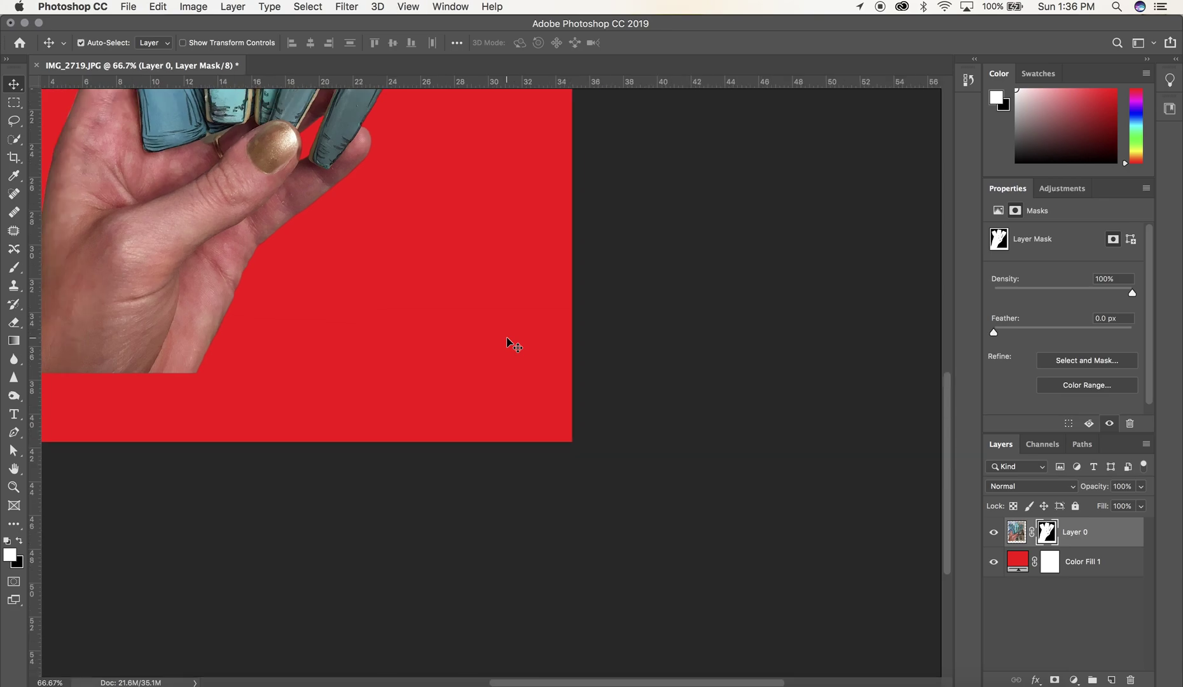
key(super+minus)
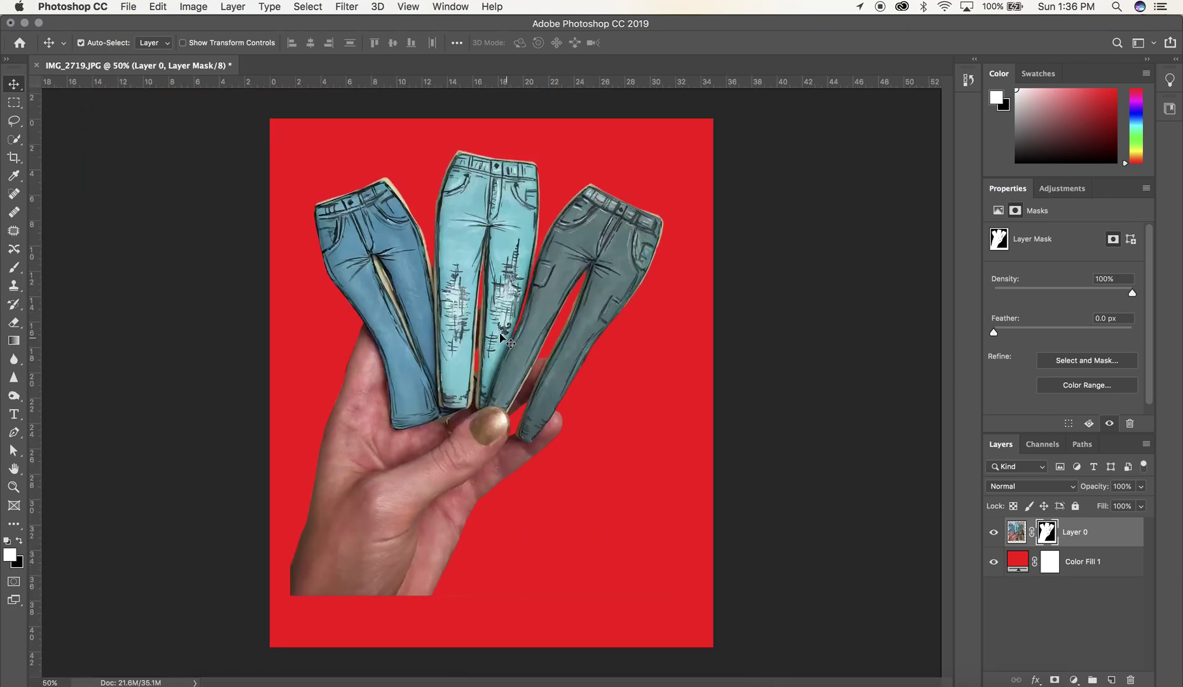
click(13, 102)
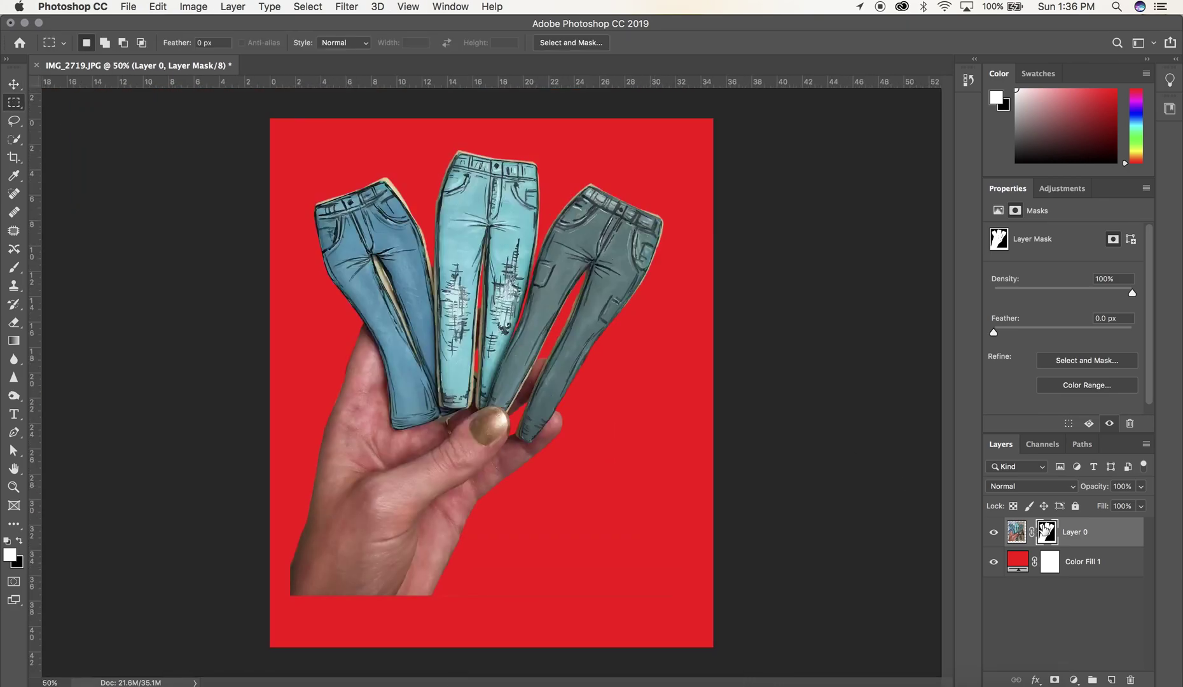
- Target Layer 0's mask and marquee strips along the top, right, bottom and left canvas edges
click(1086, 606)
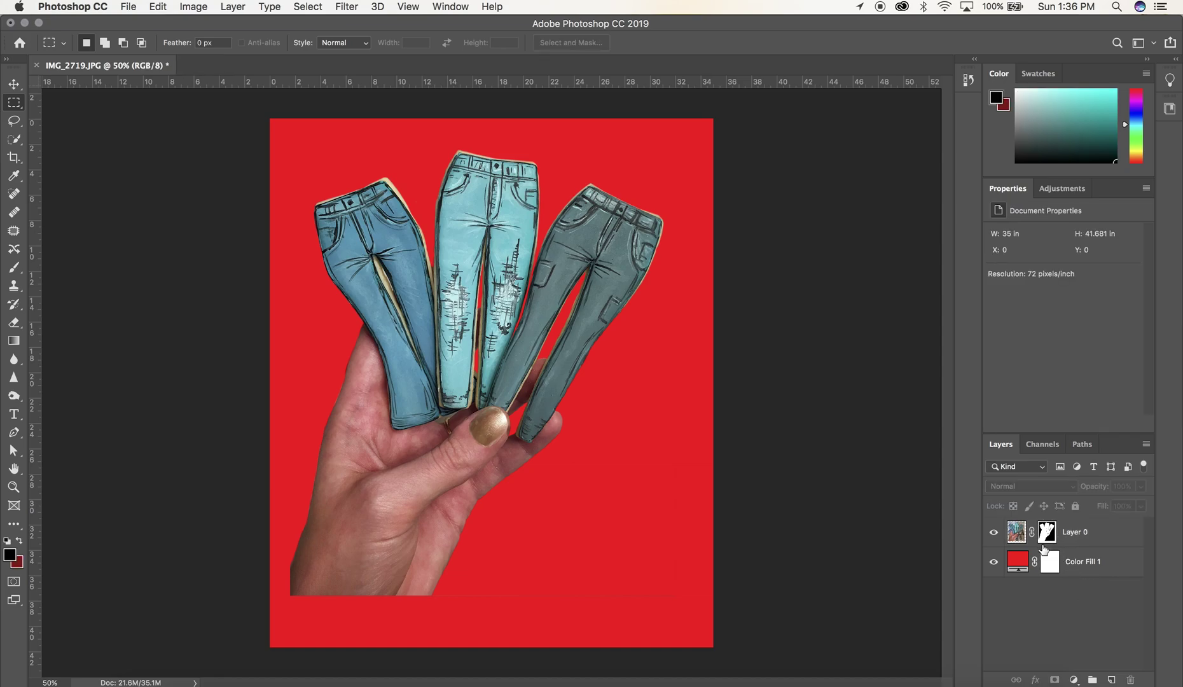
click(1047, 533)
drag(251, 100, 721, 145)
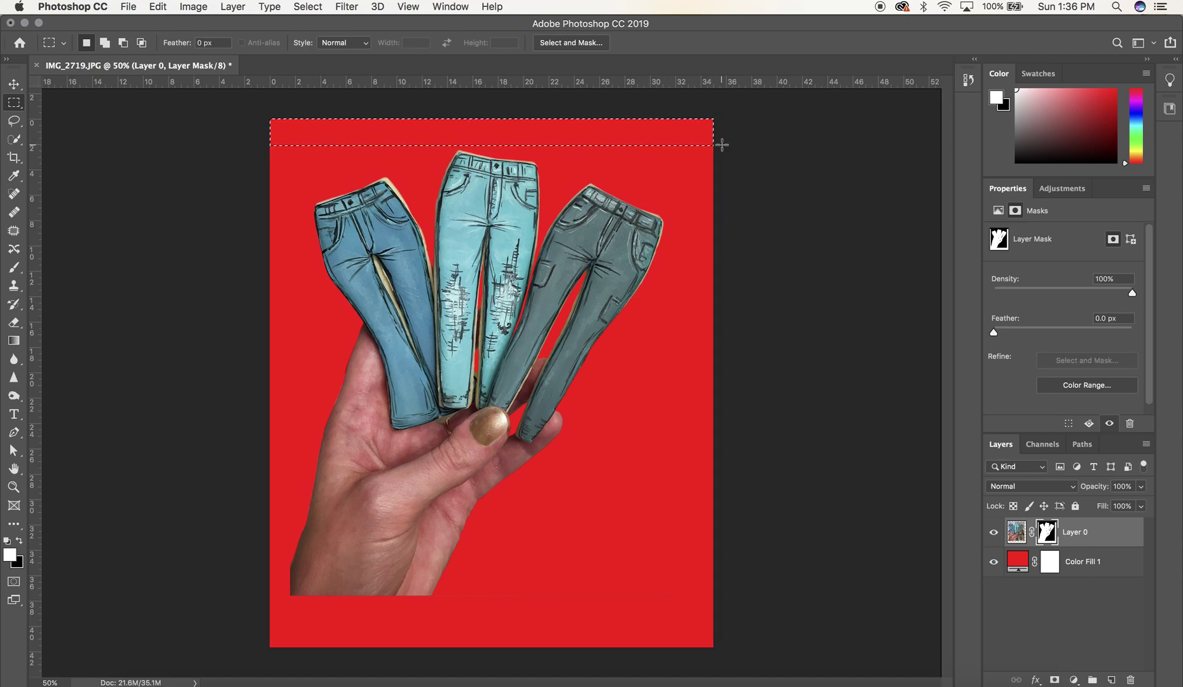
drag(721, 648, 668, 117)
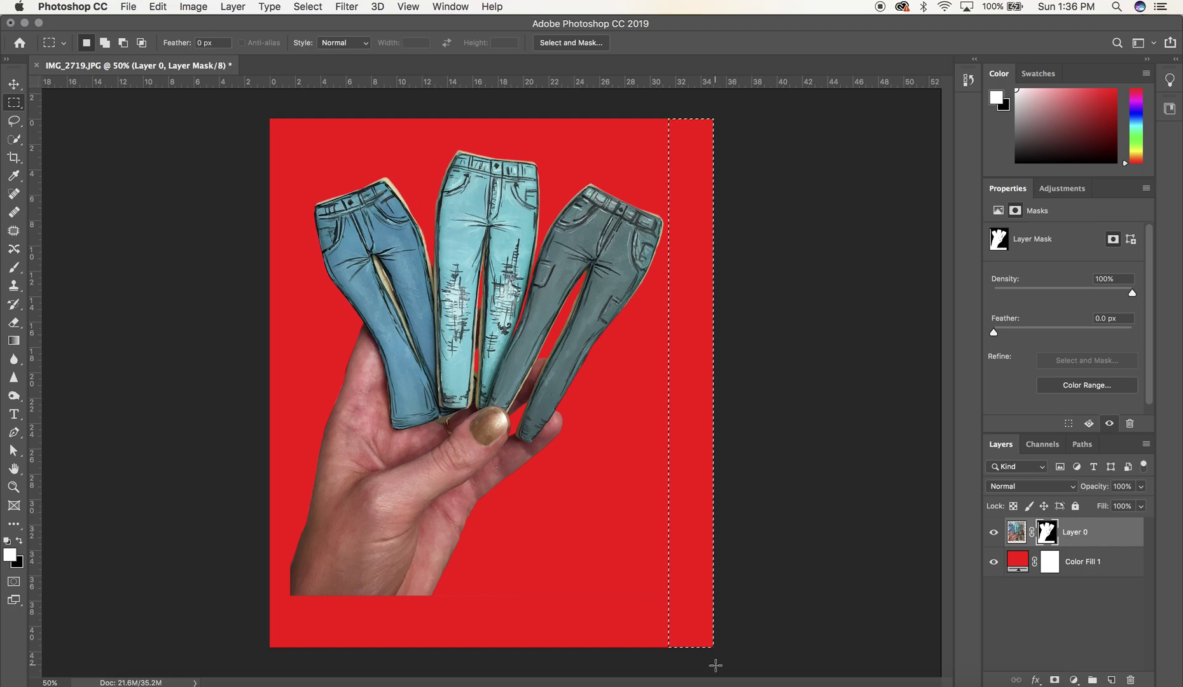
drag(713, 662, 249, 593)
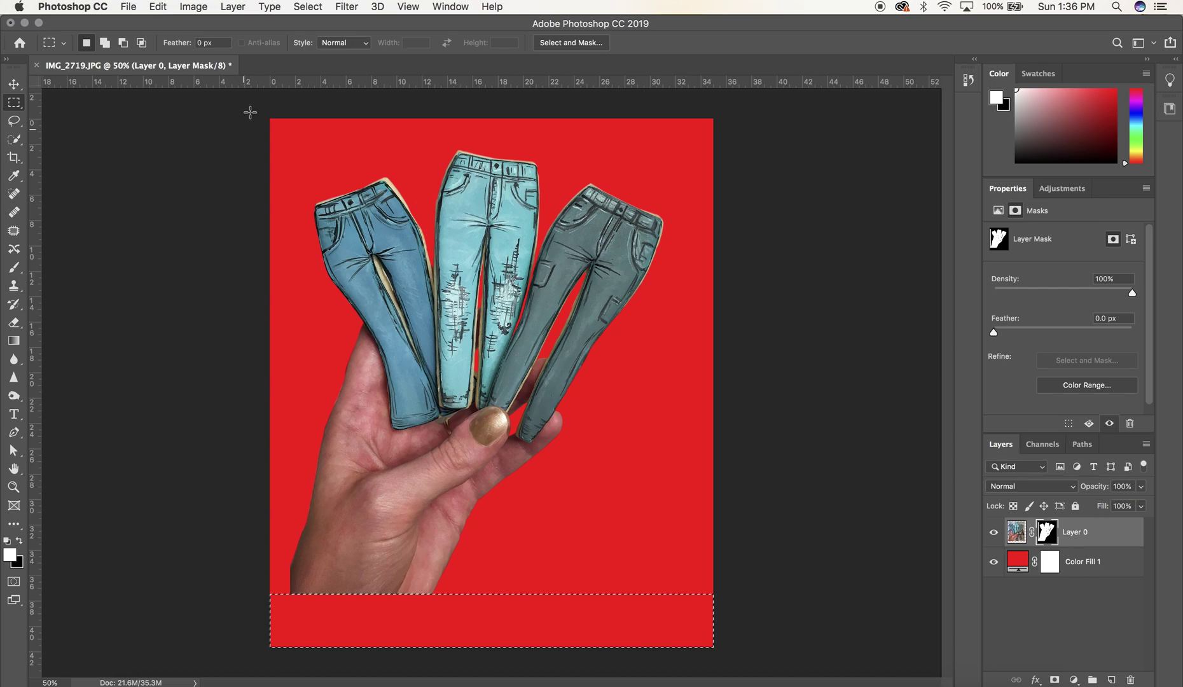
drag(251, 110, 291, 648)
- Hide the left-edge strip in the mask, then move the cutout image down and left
key(Delete)
key(super+d)
click(17, 86)
click(1016, 532)
drag(596, 325, 572, 380)
- Free Transform the cutout: rotate it 12.67° and enlarge it to about 112%
click(153, 6)
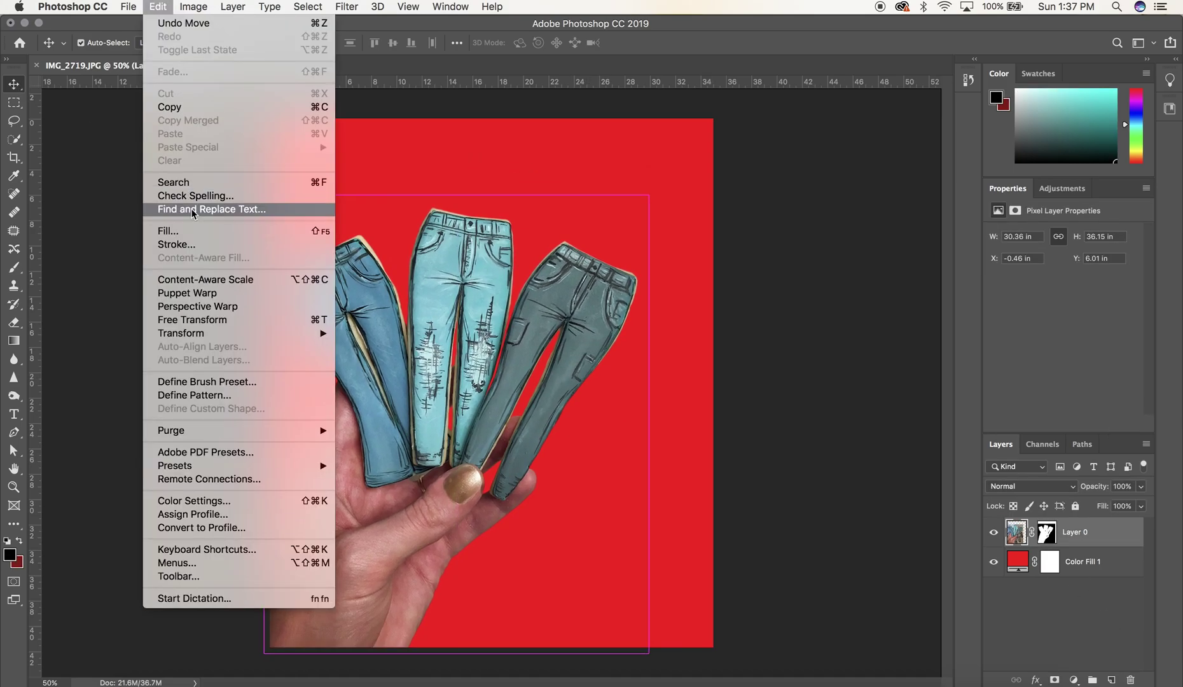
click(192, 320)
drag(650, 190, 749, 203)
drag(659, 279, 637, 318)
key(Return)
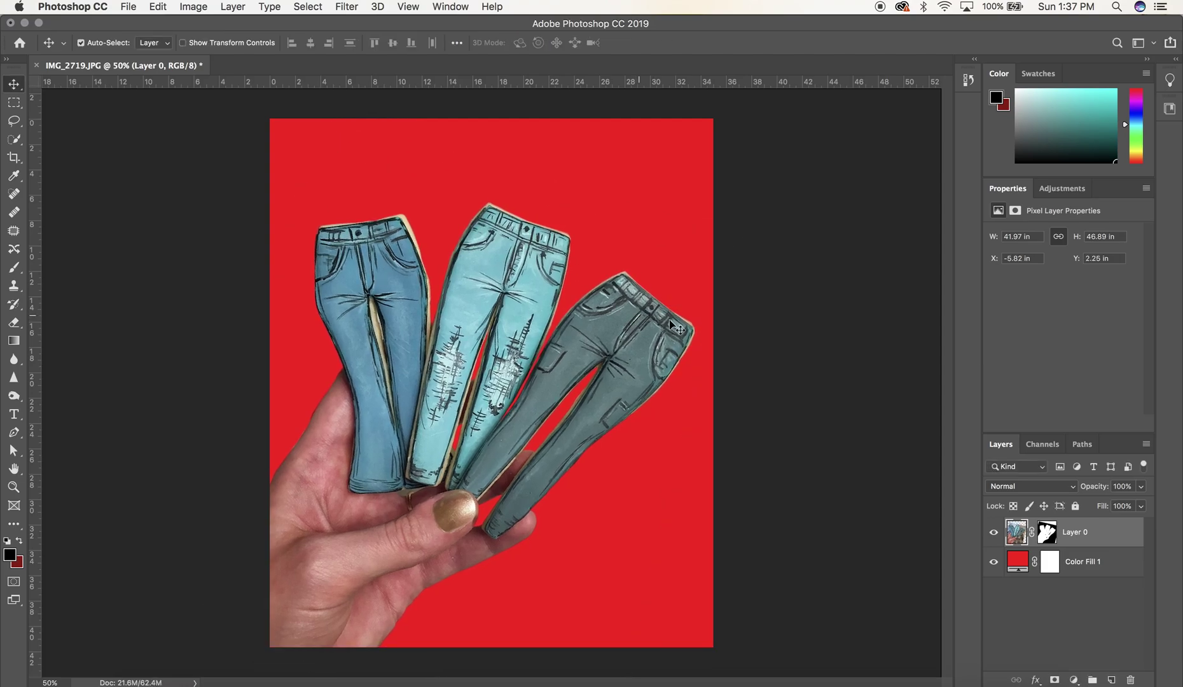
- Set Color Fill 1's colour to pure white ffffff in the Color Picker
double_click(1015, 561)
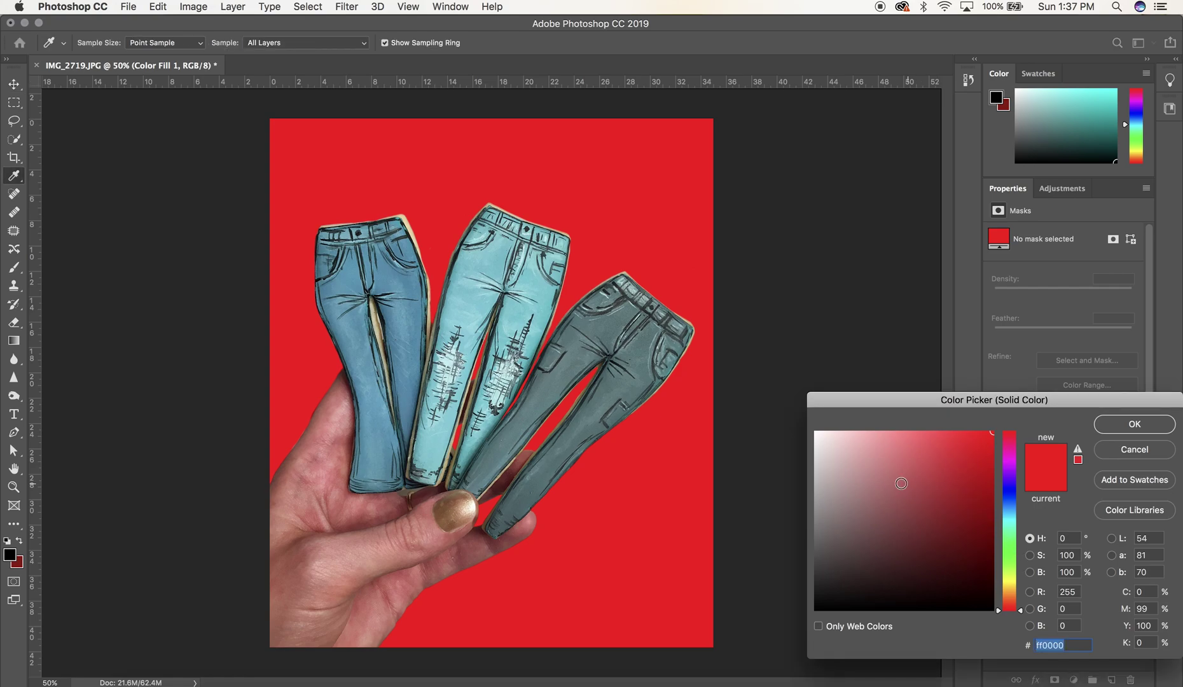
click(880, 484)
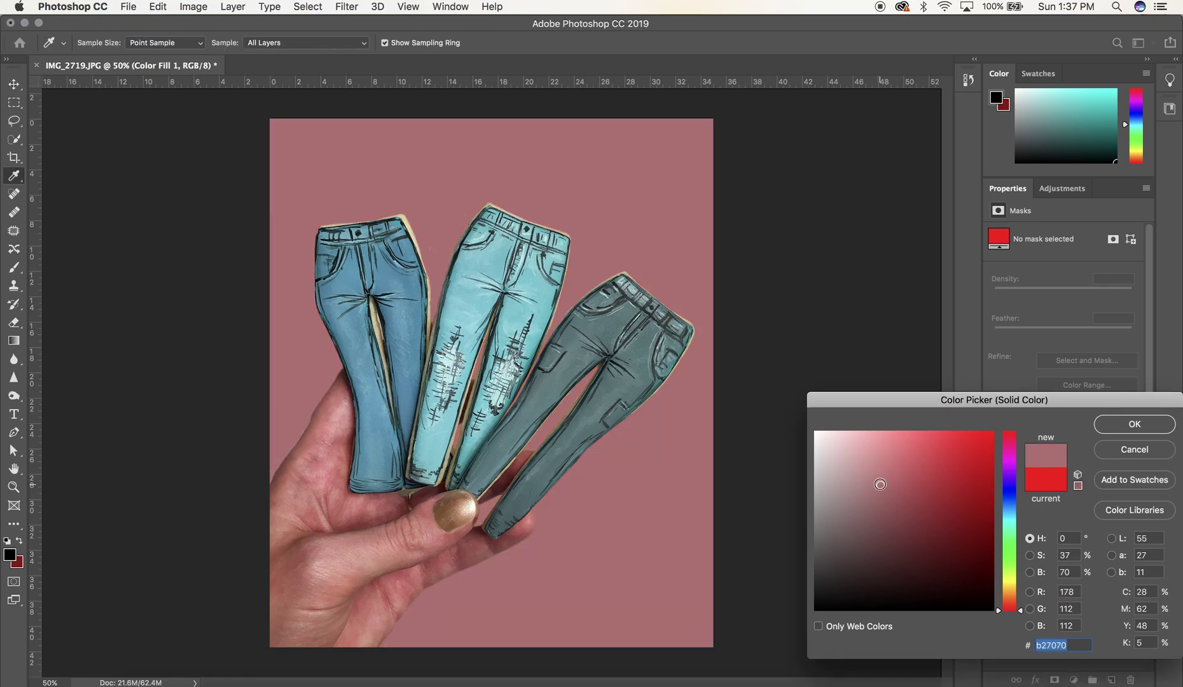
click(816, 433)
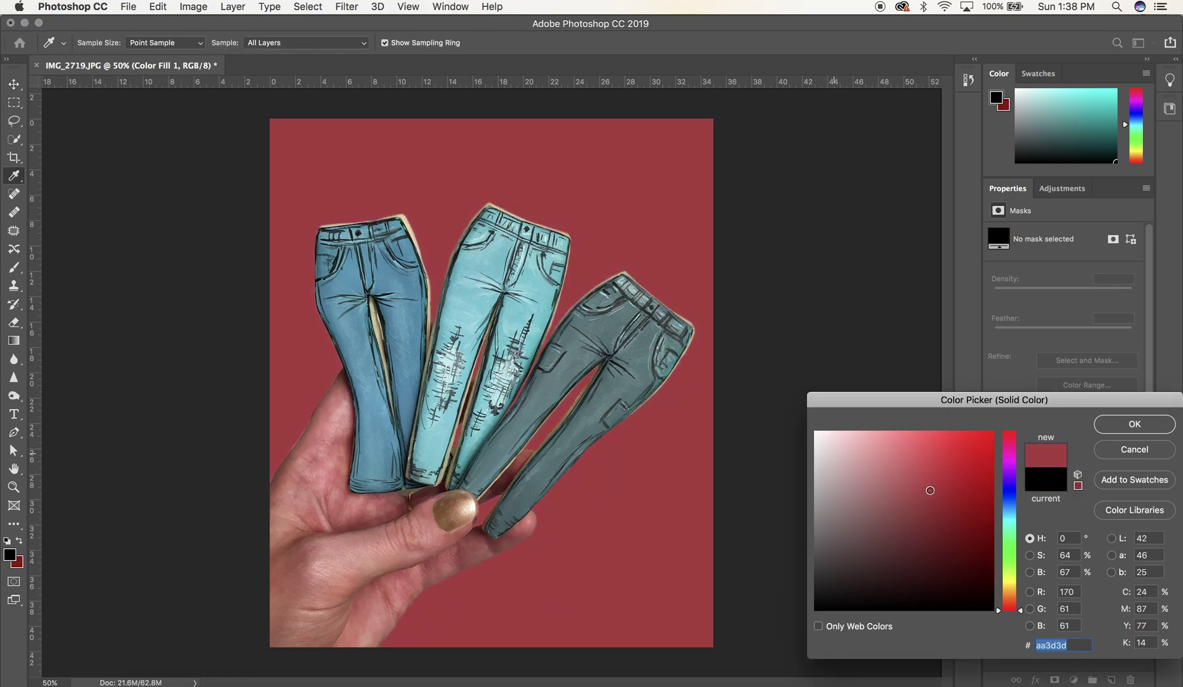
mouse_move(930, 491)
mouse_down()
mouse_move(868, 502)
mouse_move(807, 426)
mouse_move(903, 494)
mouse_move(751, 381)
mouse_up()
click(1133, 424)
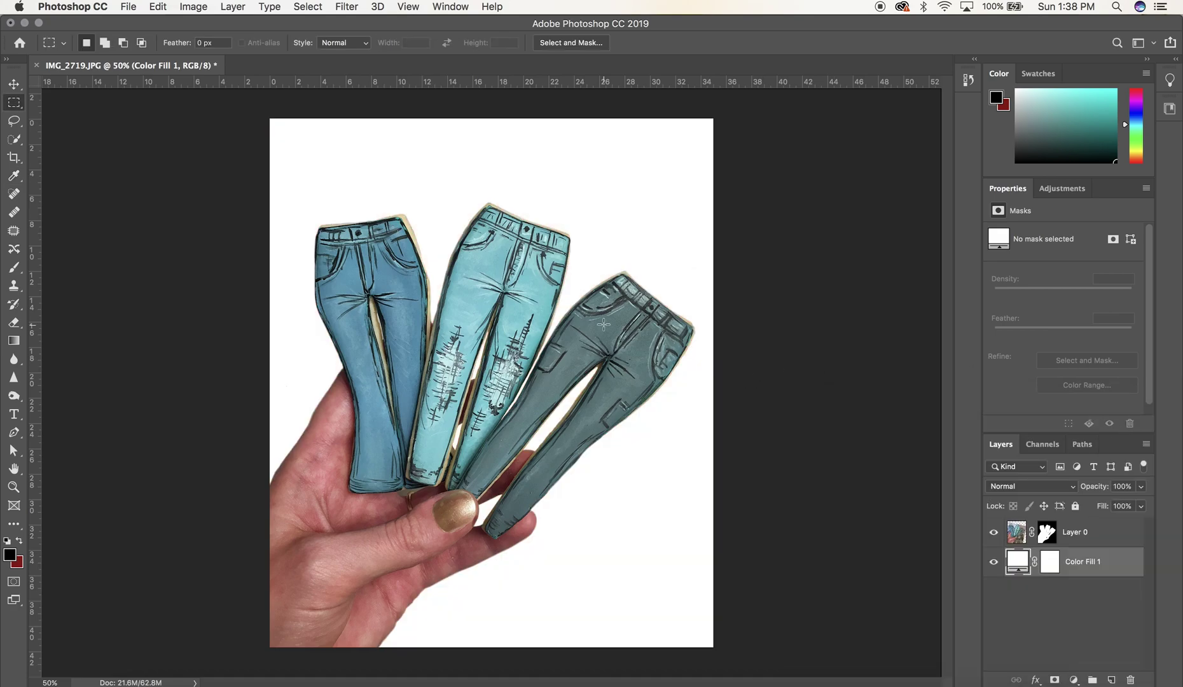
- Place the barn photo barn-321039_1920.jpg into the document as a linked layer
click(22, 84)
click(151, 177)
click(125, 6)
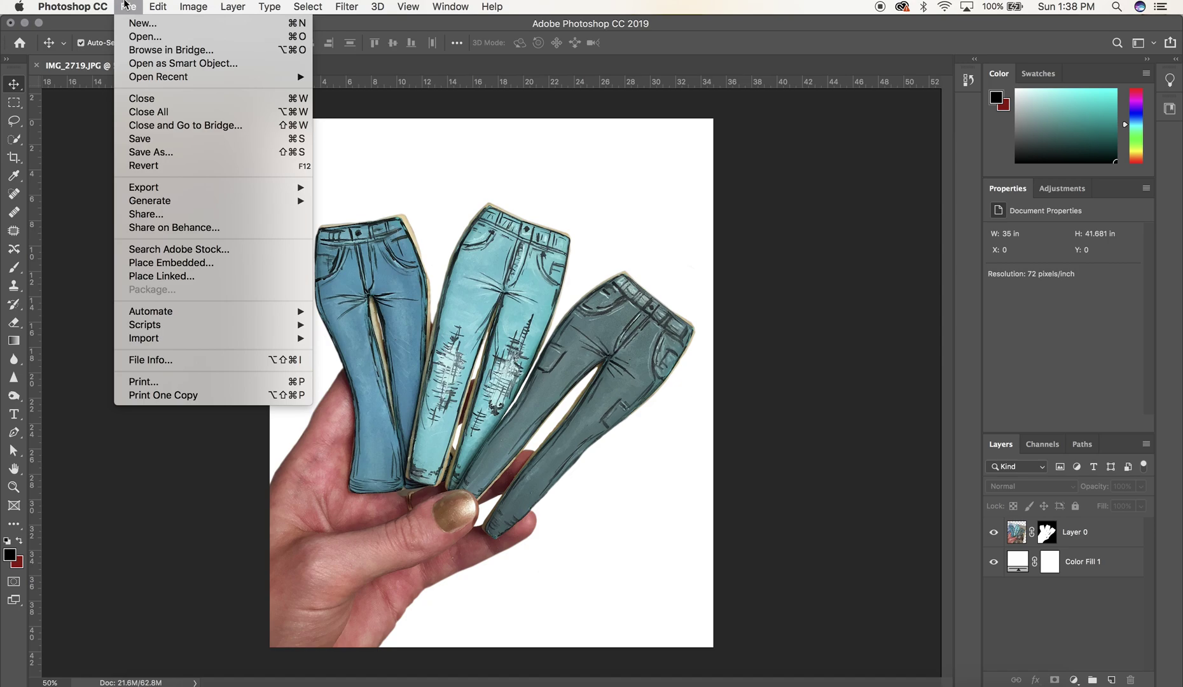
click(237, 276)
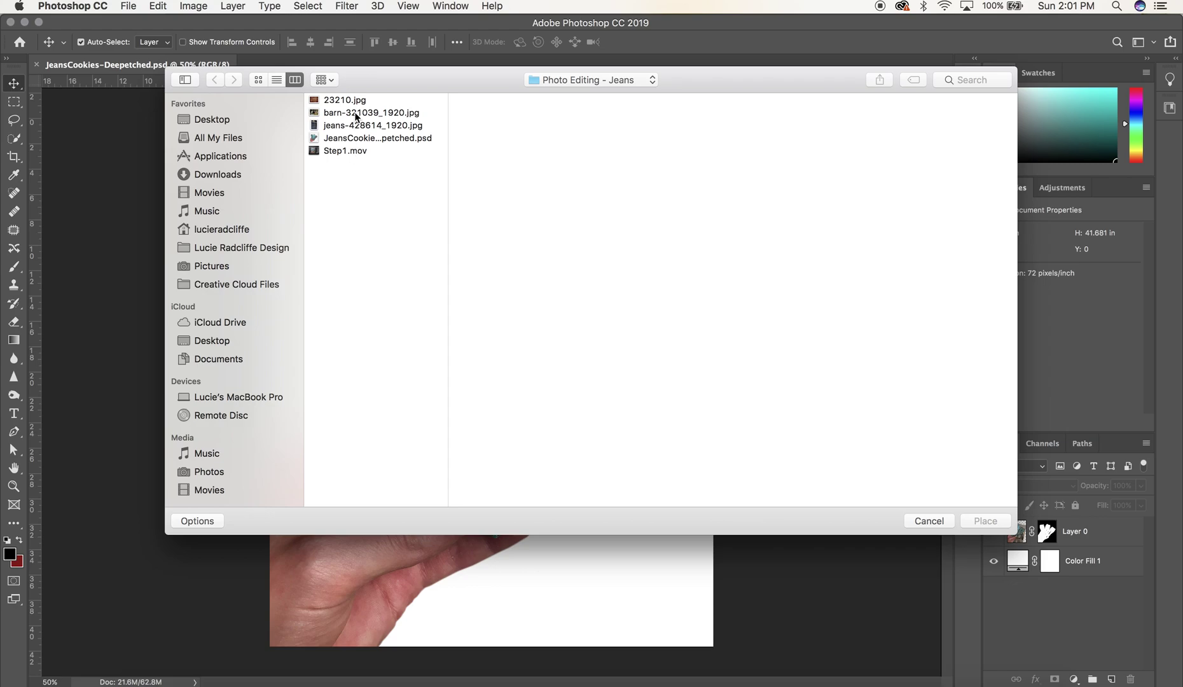
click(357, 114)
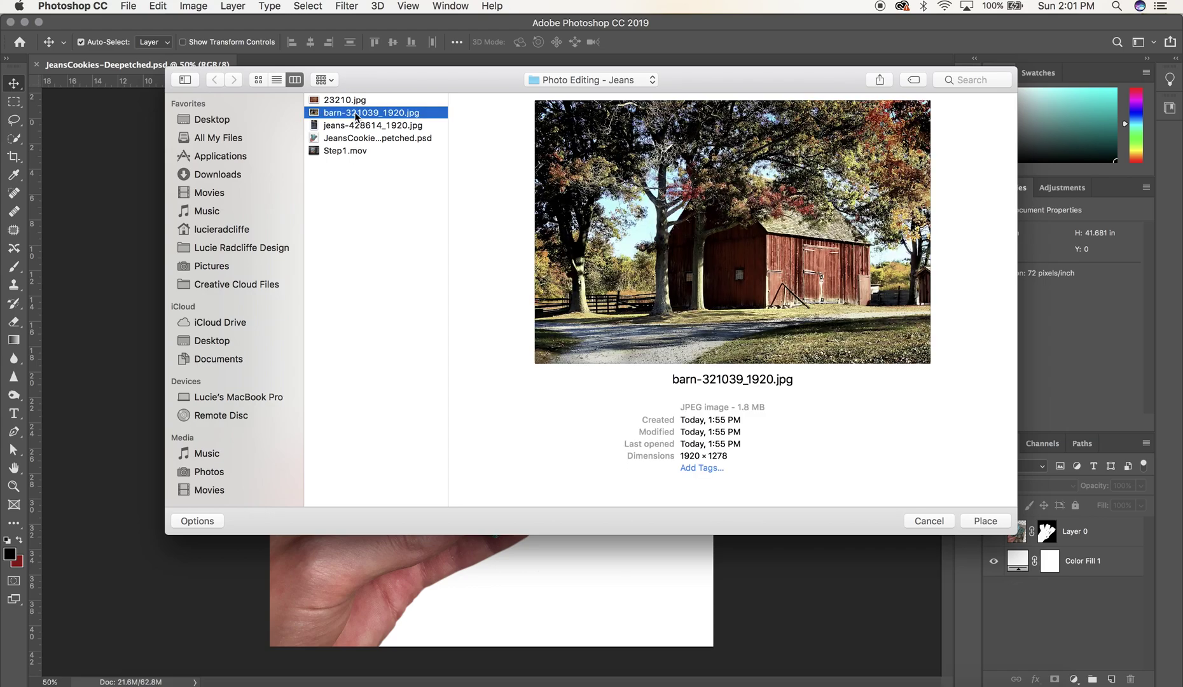
click(985, 520)
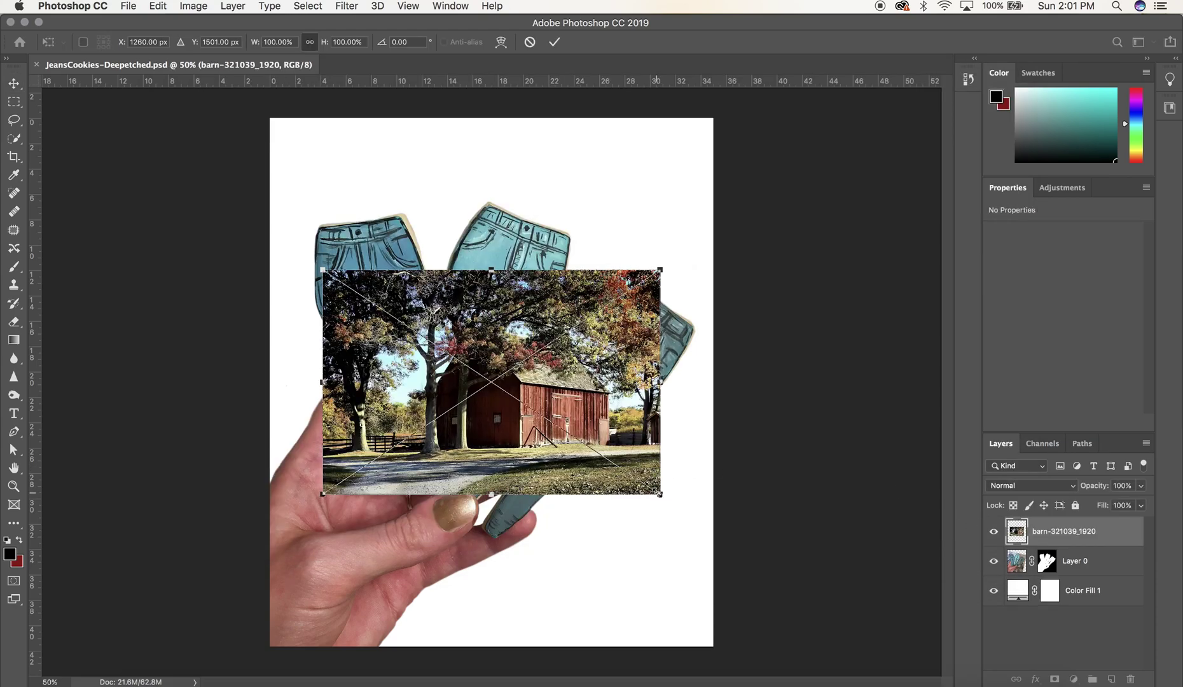
- Scale the barn photo up to about 289%, shift it left and commit the placement
drag(677, 514, 863, 685)
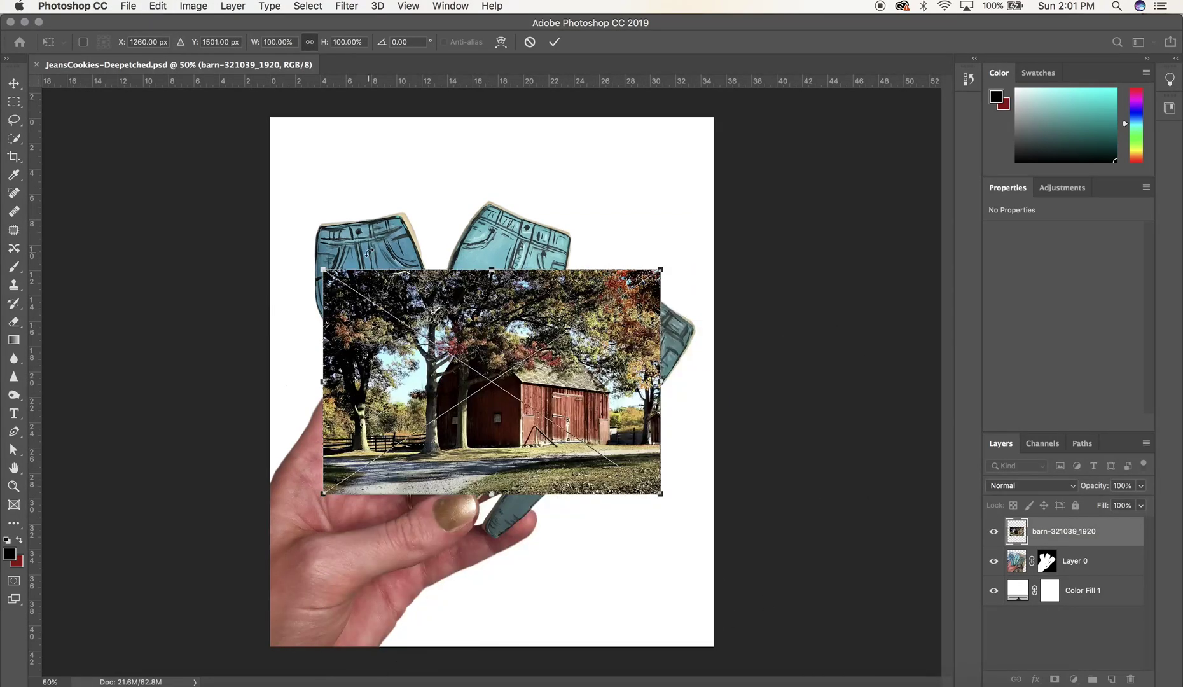
drag(323, 262, 51, 51)
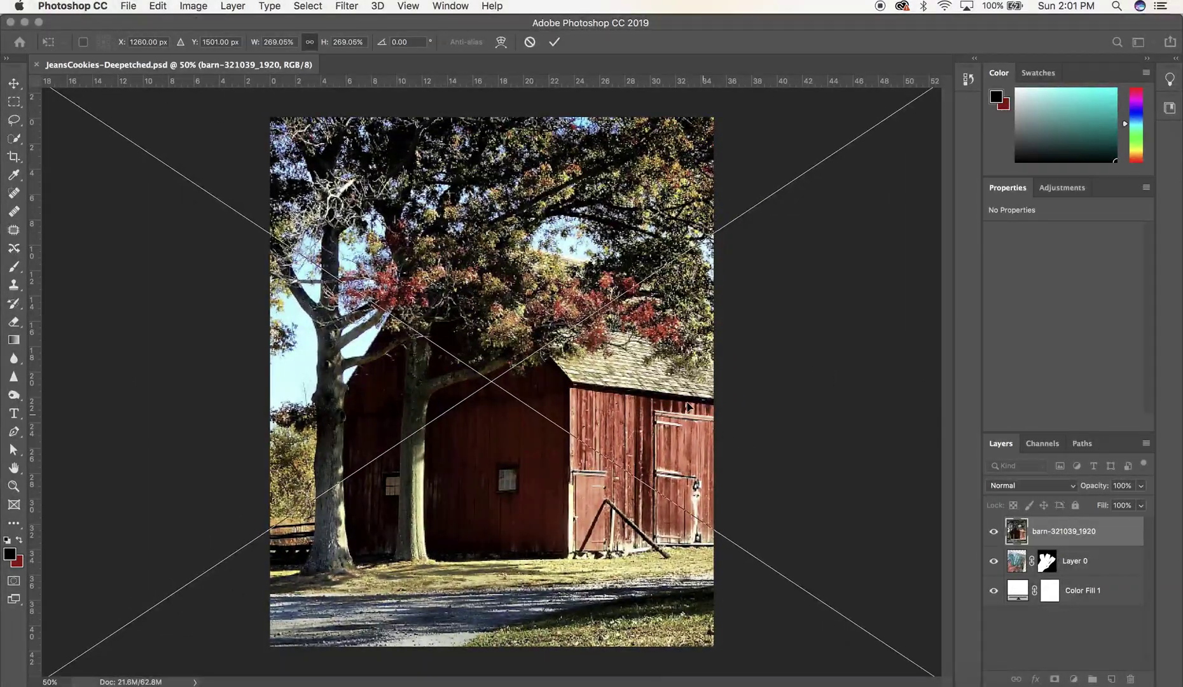
drag(688, 407, 483, 407)
key(Return)
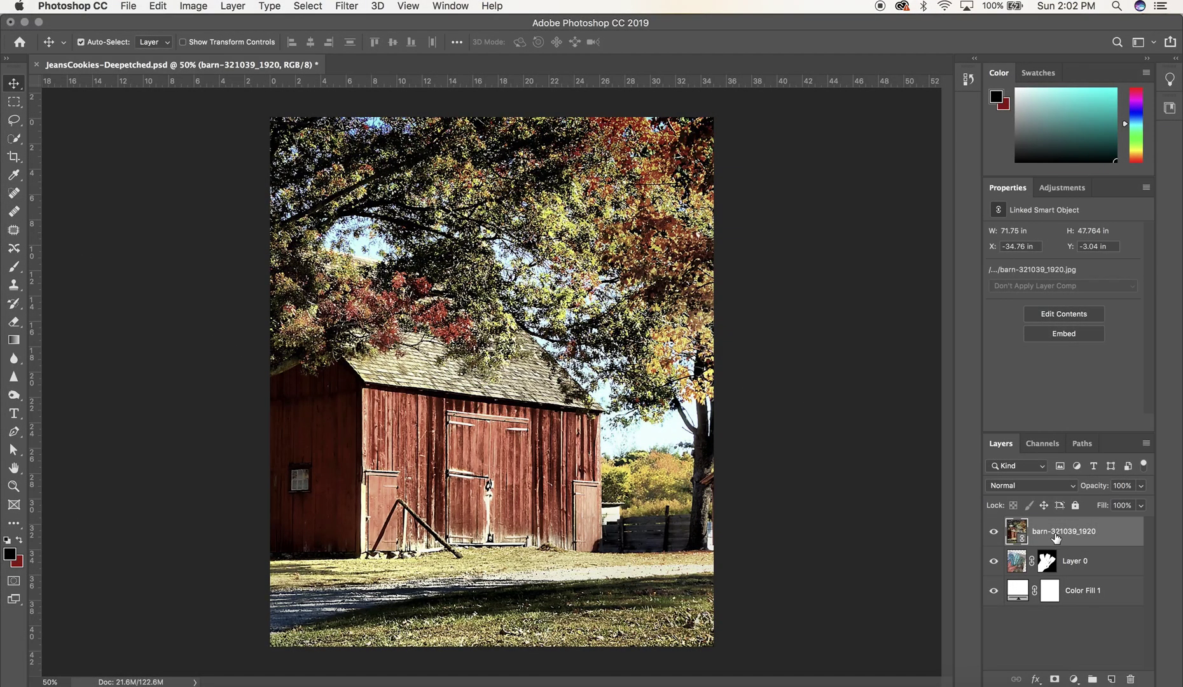
- Move the barn layer below Layer 0 and enlarge it to about 356%
drag(1055, 538, 1050, 562)
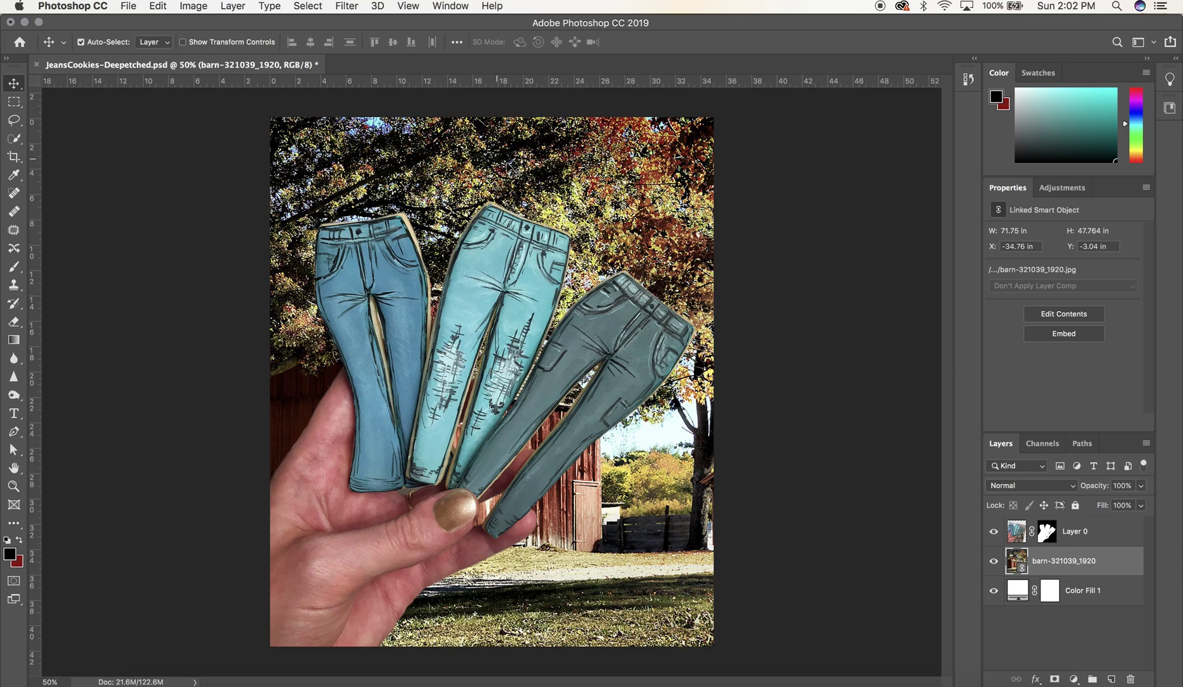
key(ctrl+t)
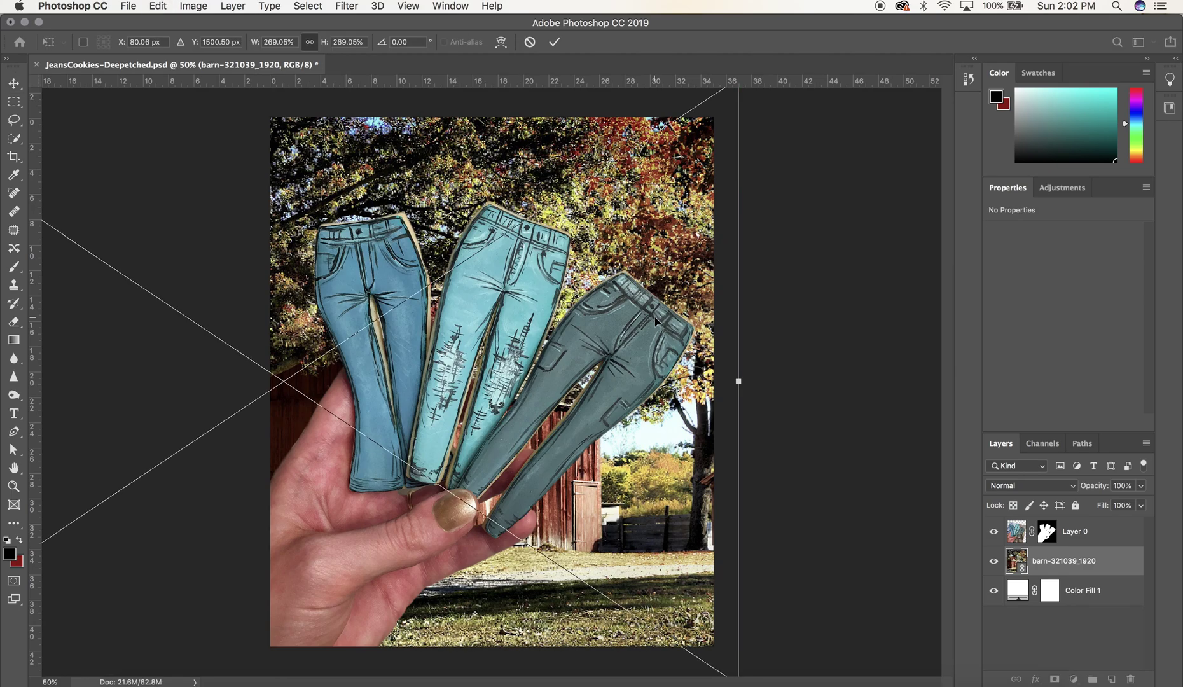
key(ctrl+minus)
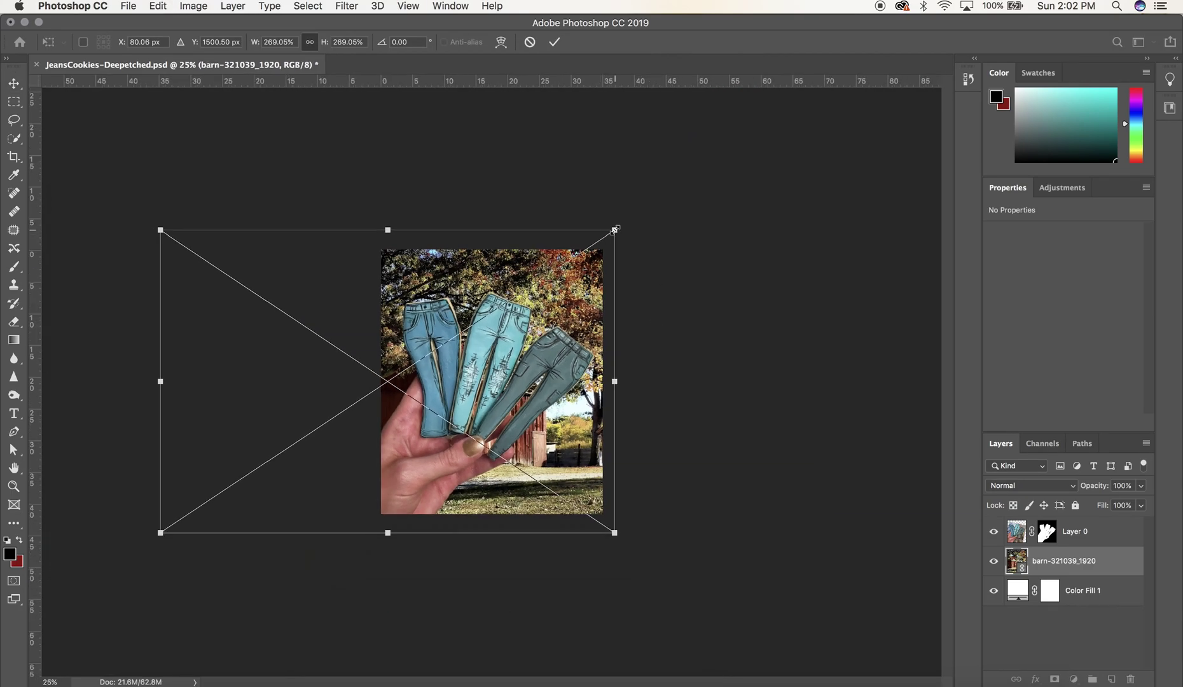
drag(615, 230, 758, 130)
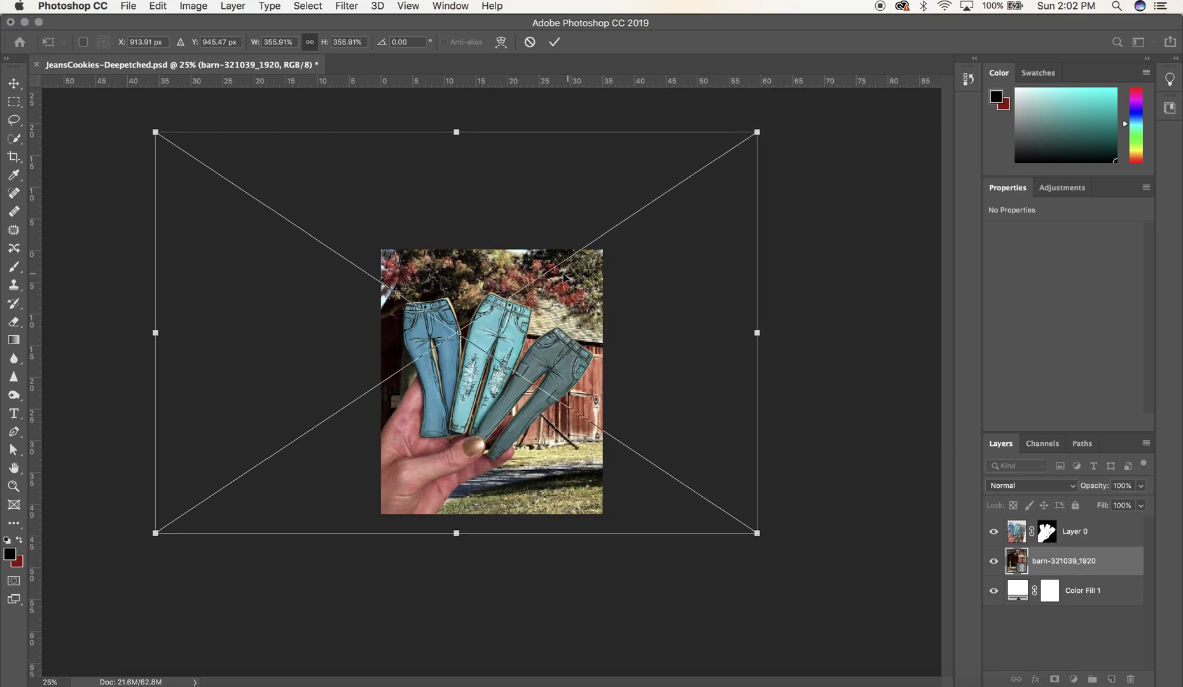
drag(563, 275, 436, 278)
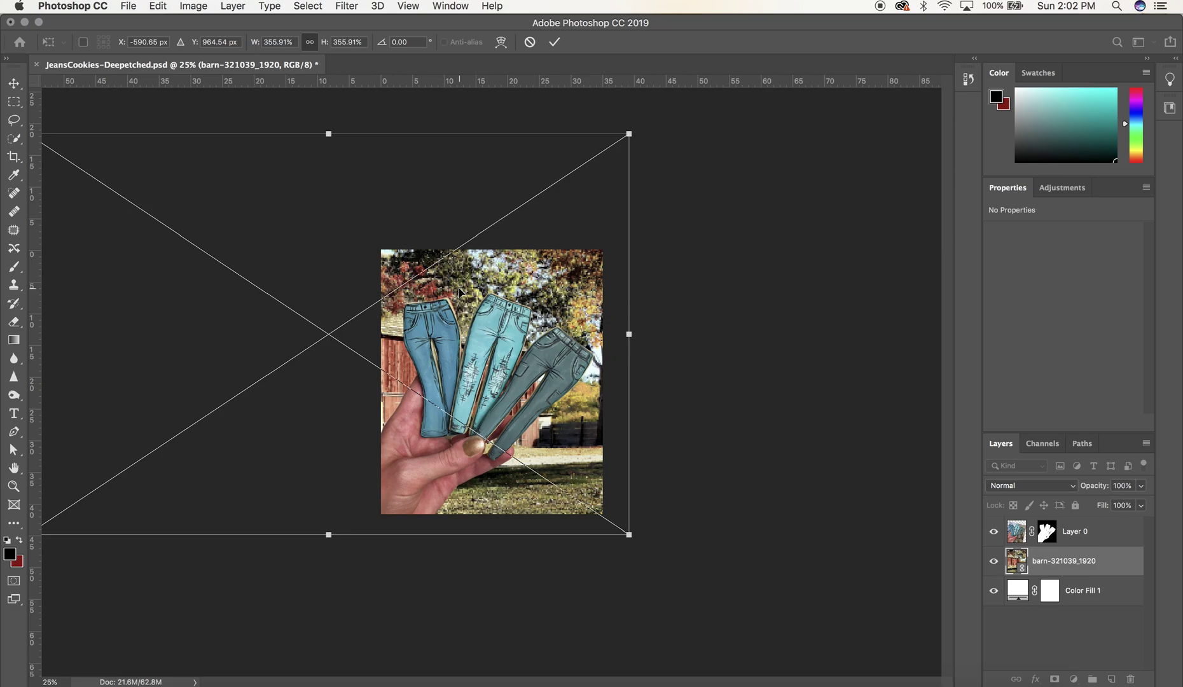
- Flip the barn photo horizontally, move it right and commit the transform
right_click(562, 285)
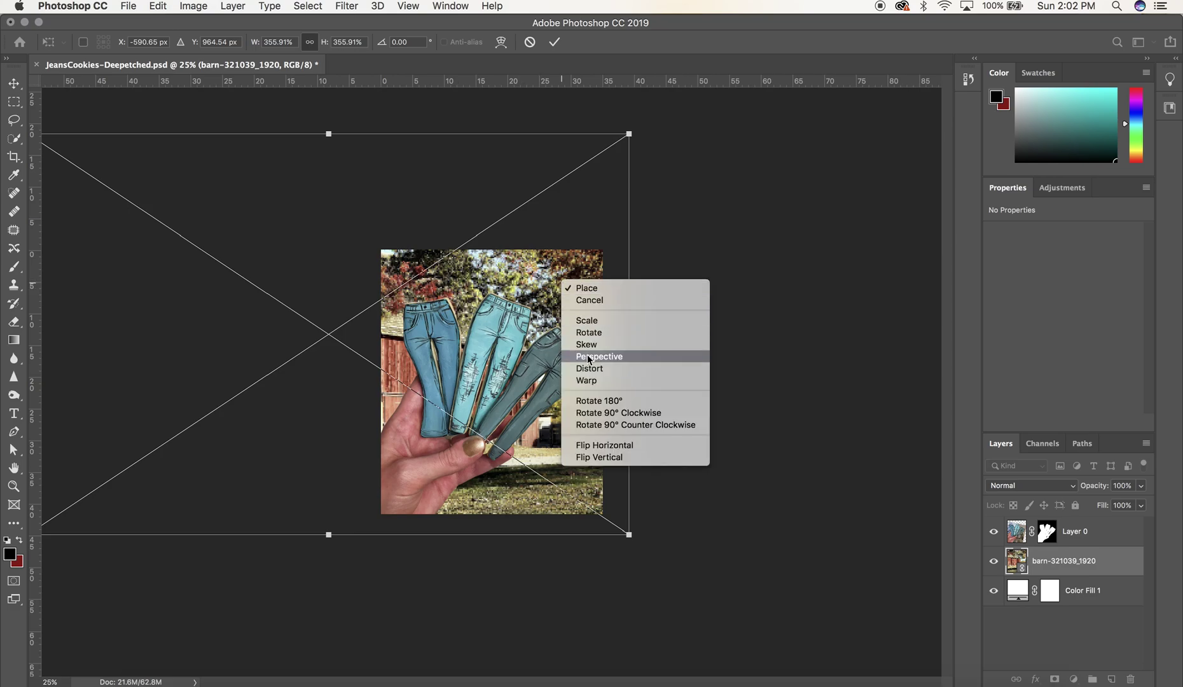
click(597, 445)
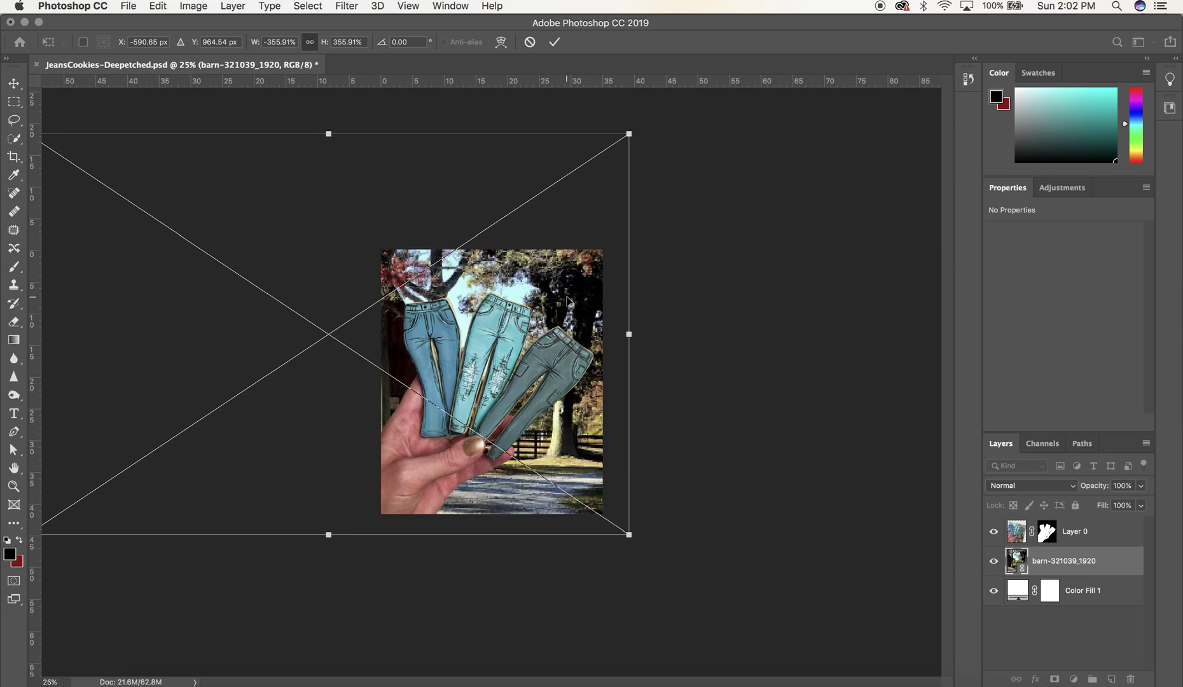
drag(567, 300, 913, 317)
drag(622, 287, 602, 330)
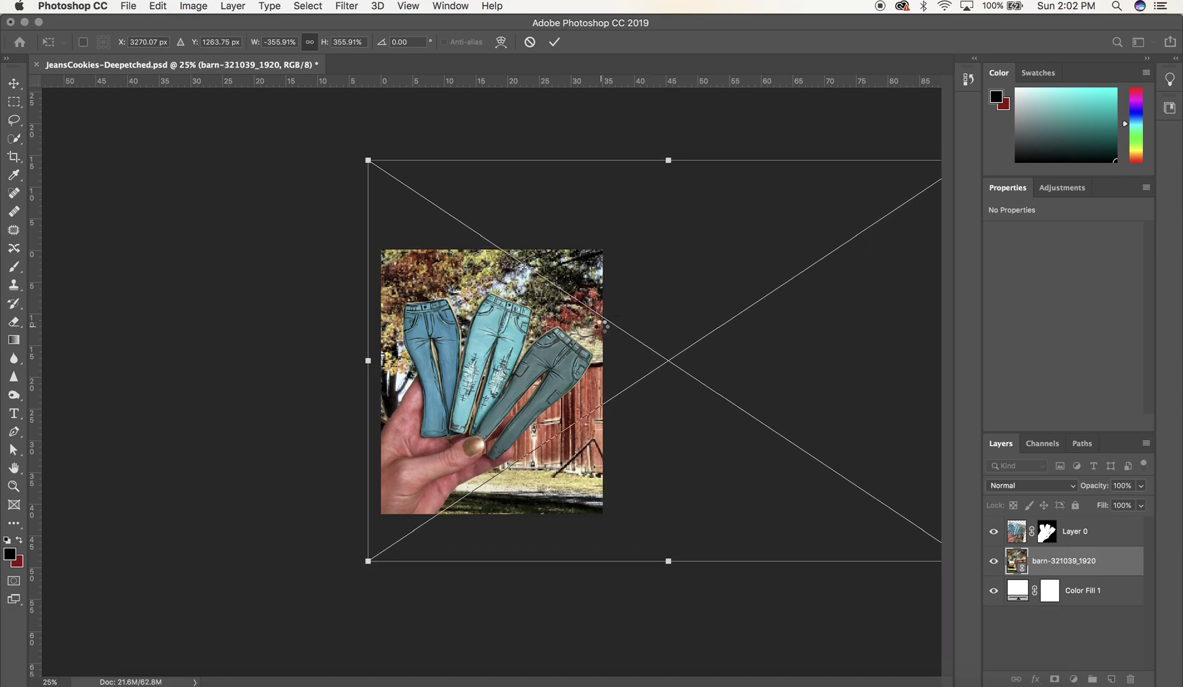
key(Return)
key(super+equal)
key(super+equal)
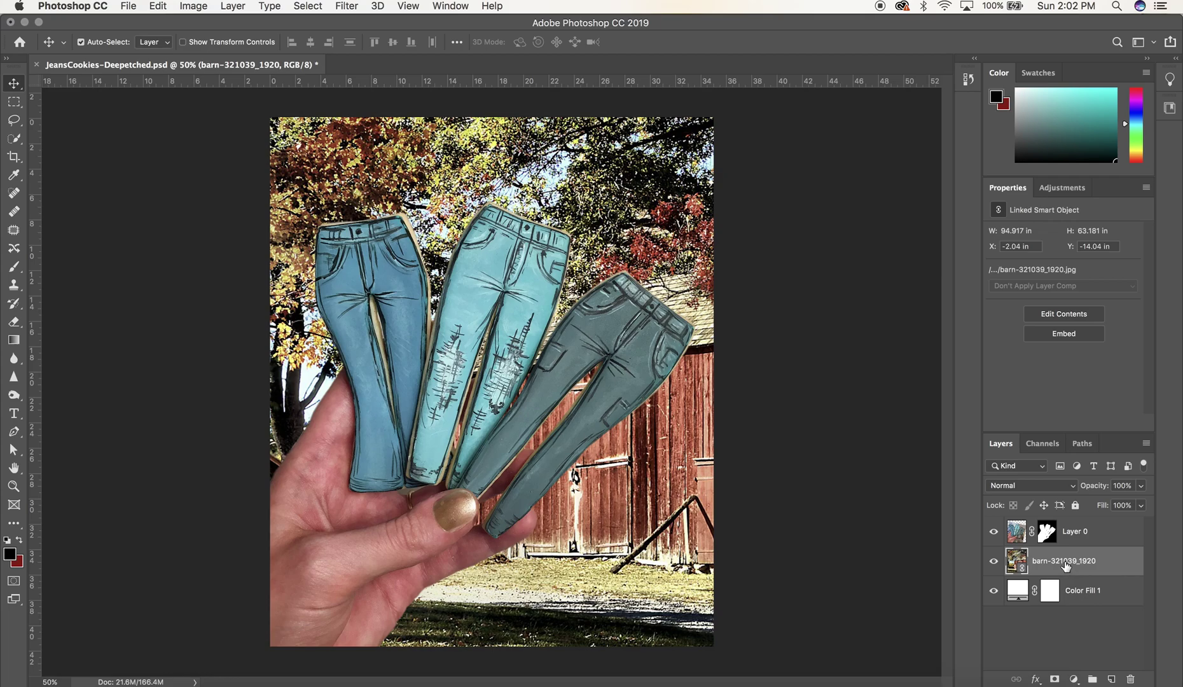
- Apply an approximately 8-pixel Gaussian Blur to the barn layer
click(357, 5)
mouse_move(373, 174)
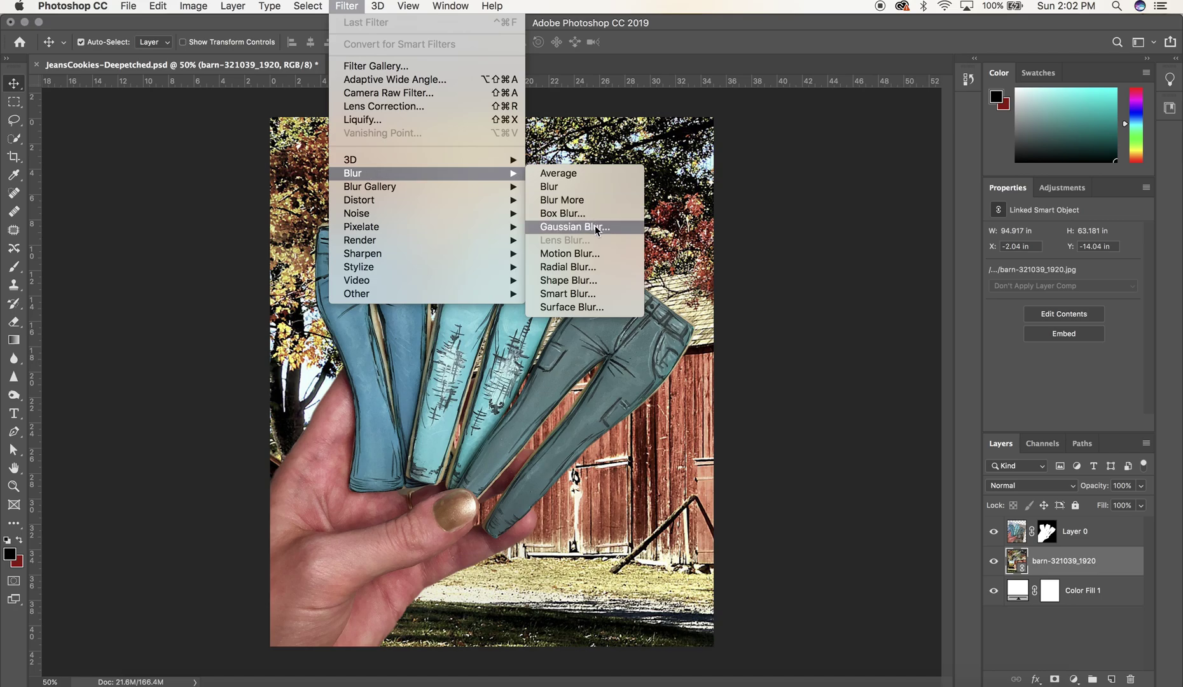
click(574, 227)
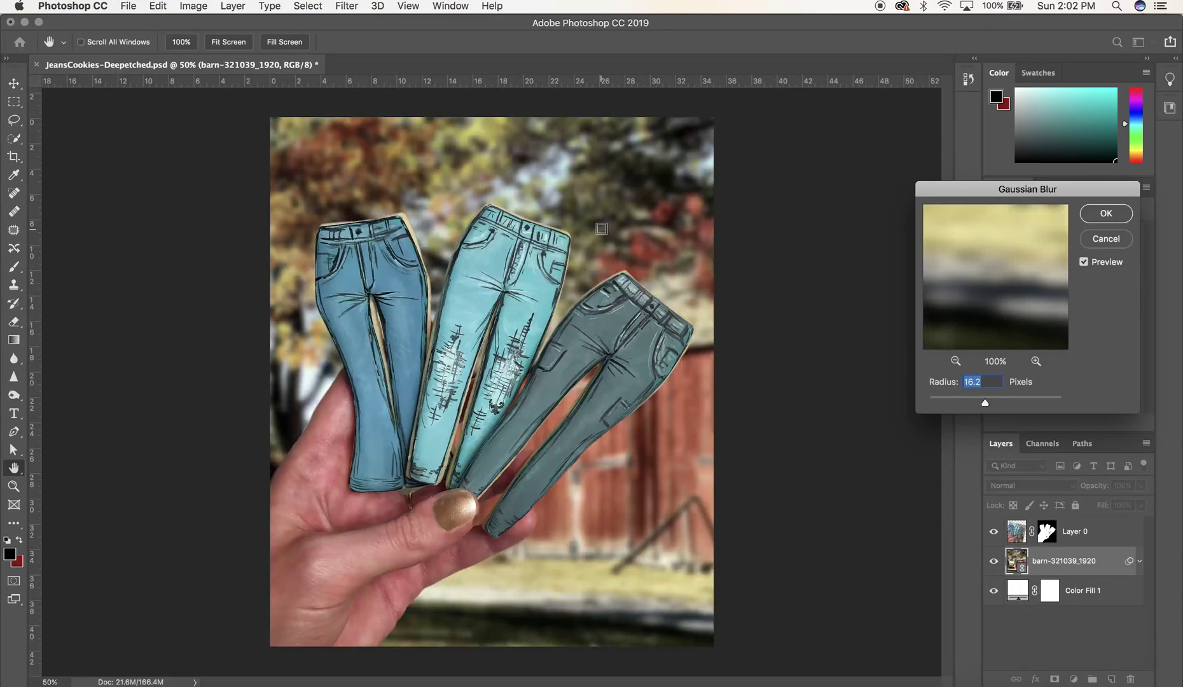
click(947, 401)
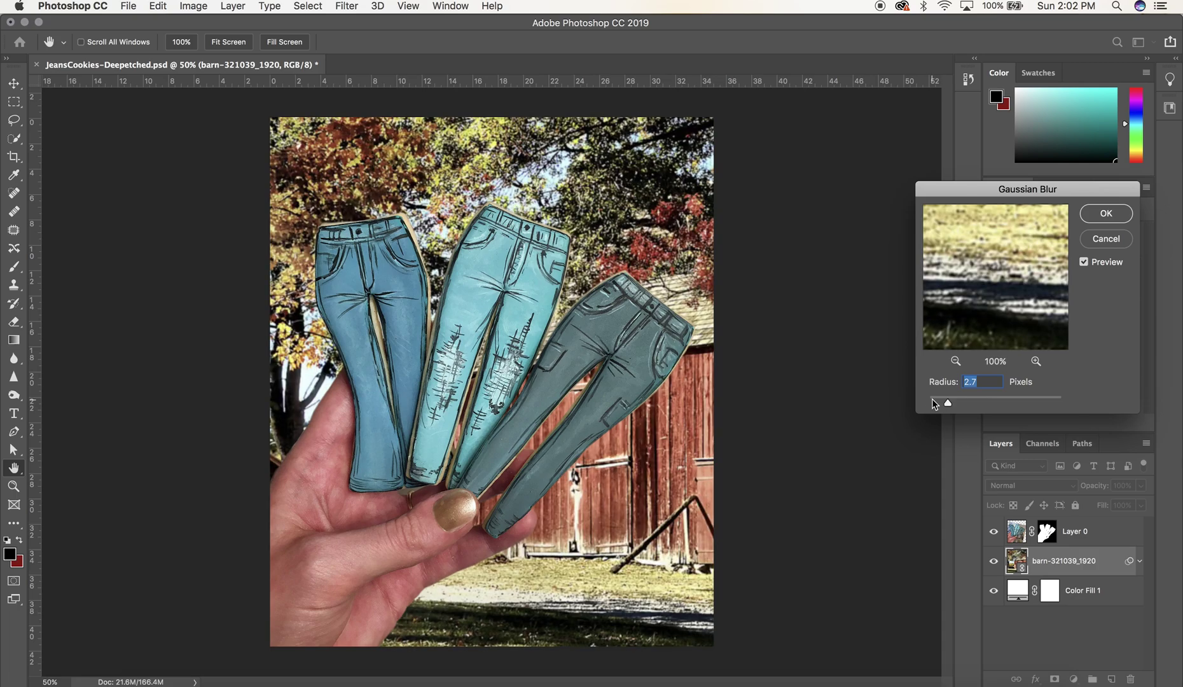
drag(934, 404, 975, 399)
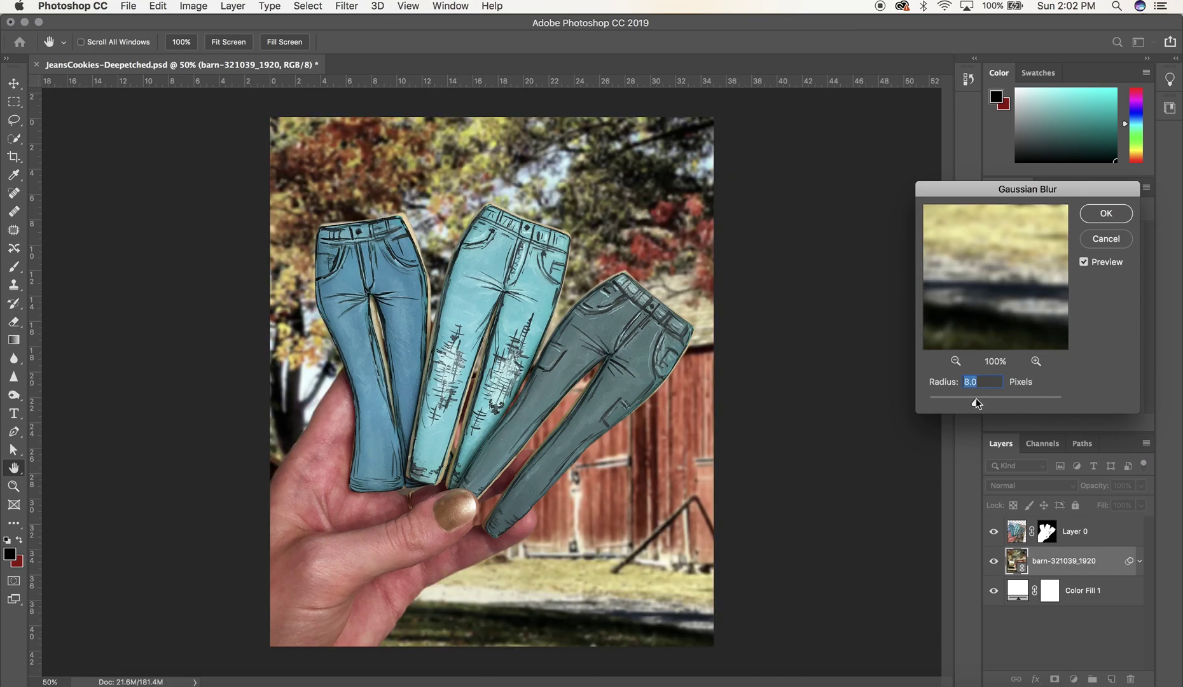
click(1107, 214)
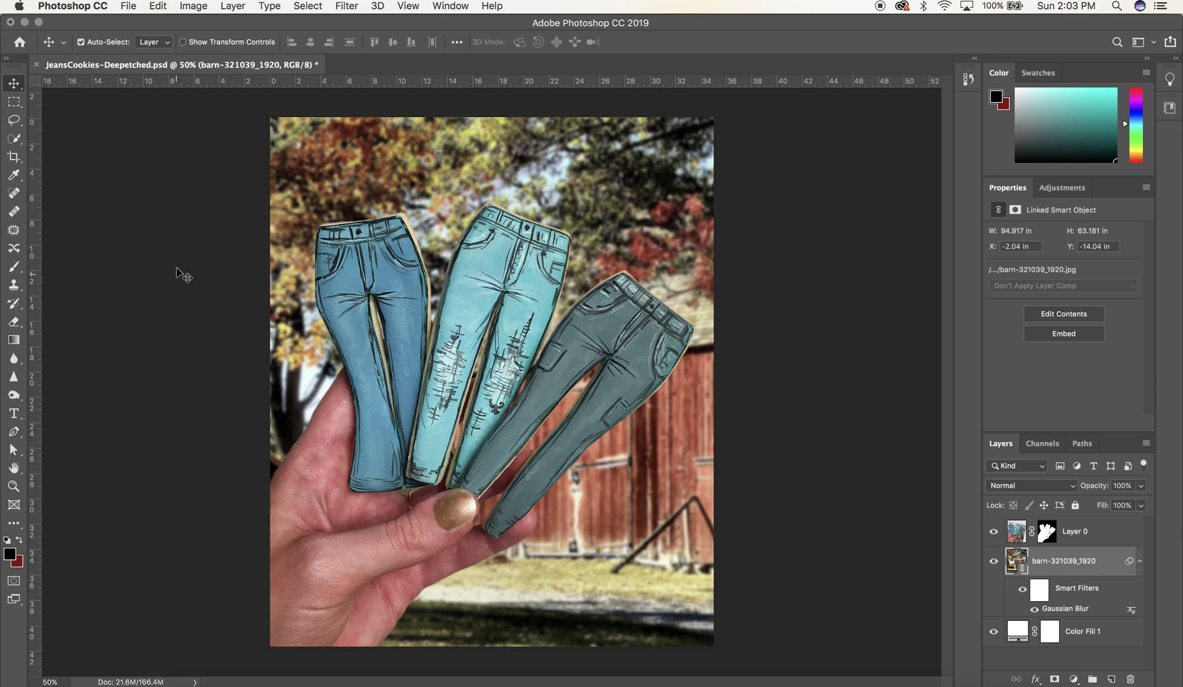
- Place the brick wall photo 23210.jpg into the document as a linked layer
click(201, 213)
click(130, 5)
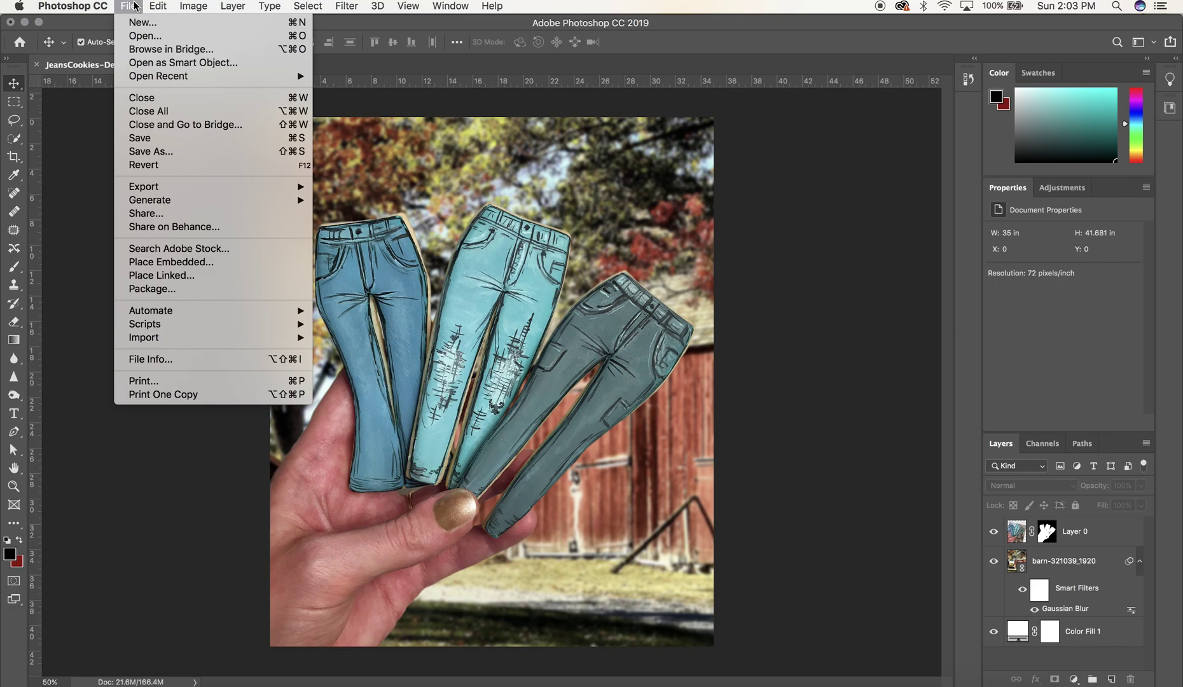
click(134, 280)
click(356, 126)
click(357, 100)
click(986, 521)
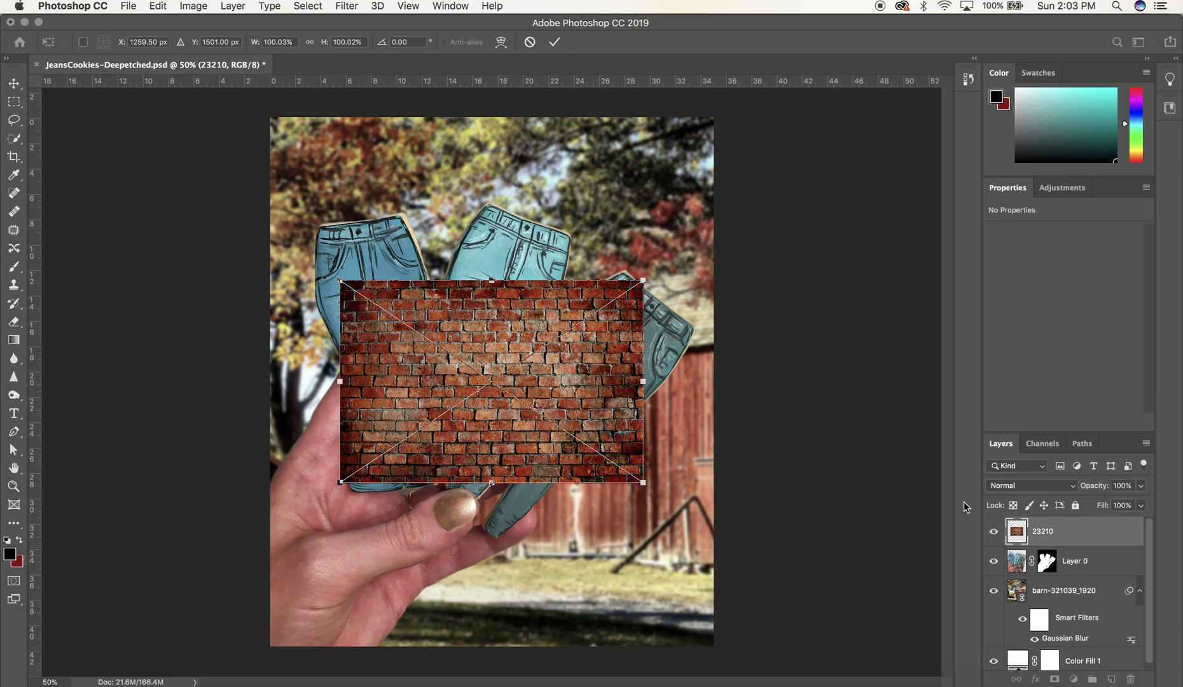
- Enlarge the brick photo to about 292% and move its layer beneath Layer 0
drag(643, 482, 935, 675)
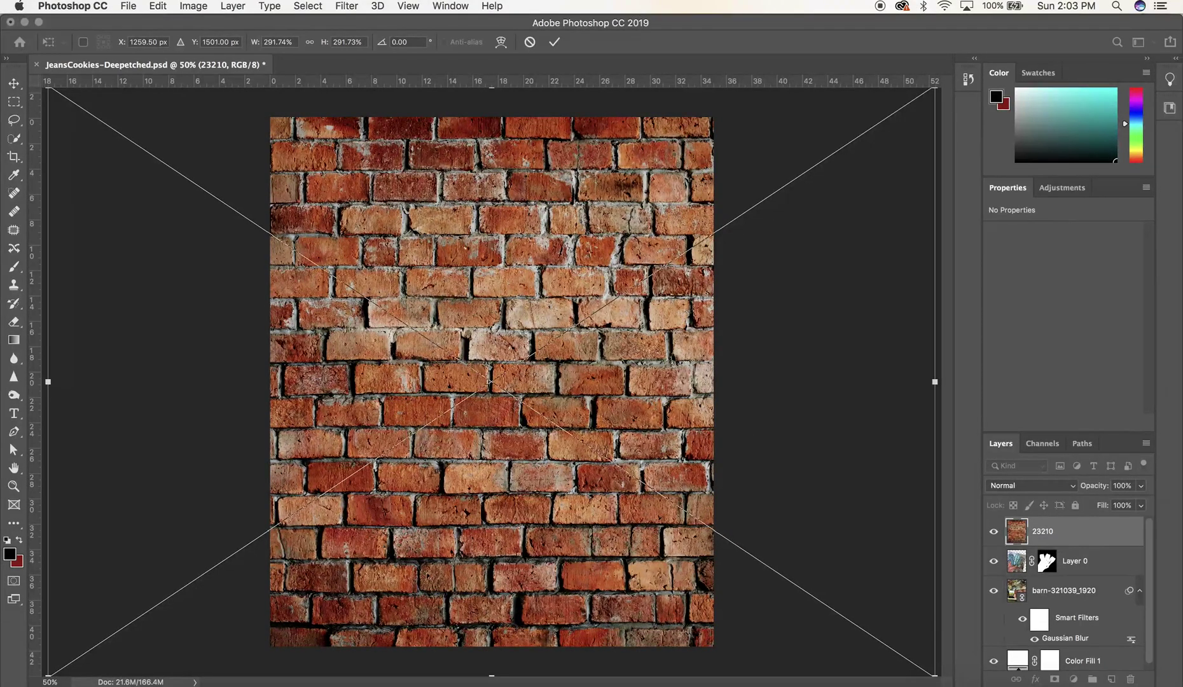
key(Return)
drag(1055, 537, 1054, 578)
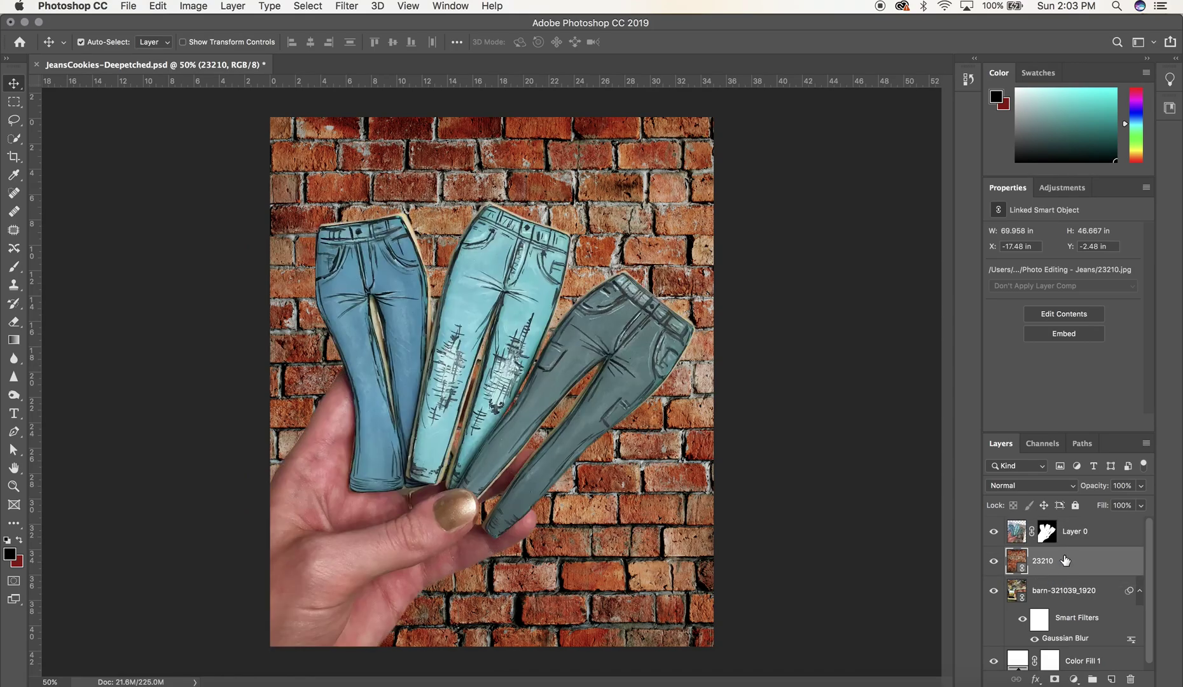
- Apply a 10.1-pixel Gaussian Blur to the brick wall layer 23210
click(340, 4)
mouse_move(365, 172)
click(626, 224)
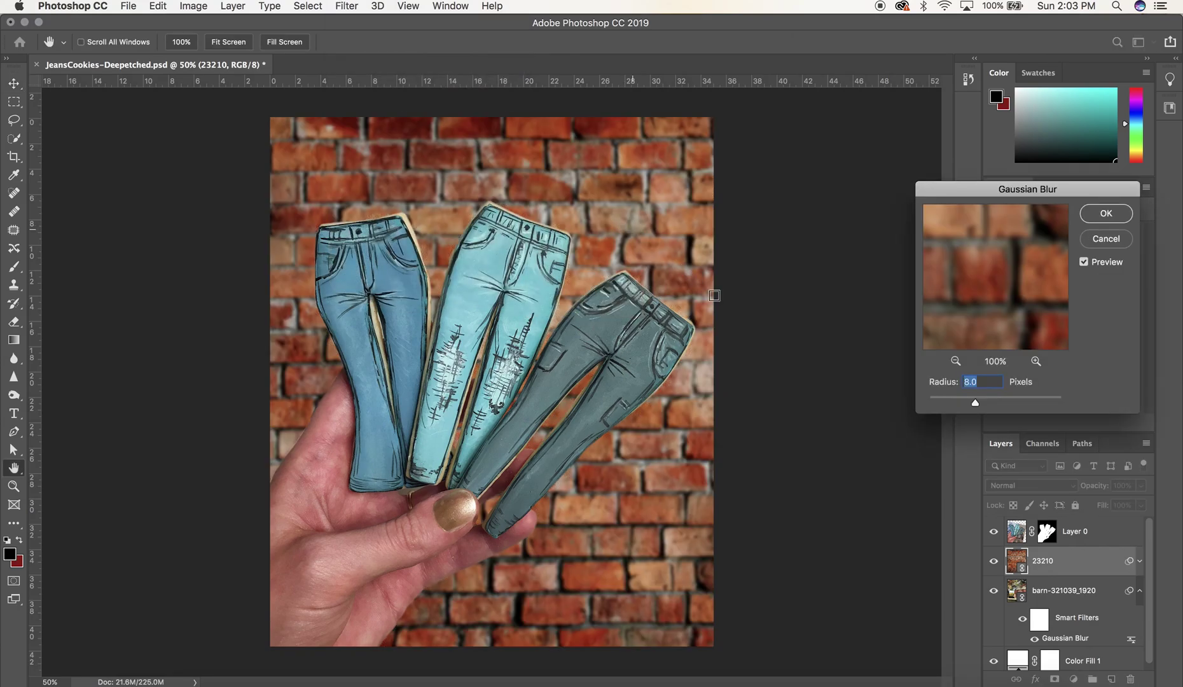
drag(980, 398, 983, 399)
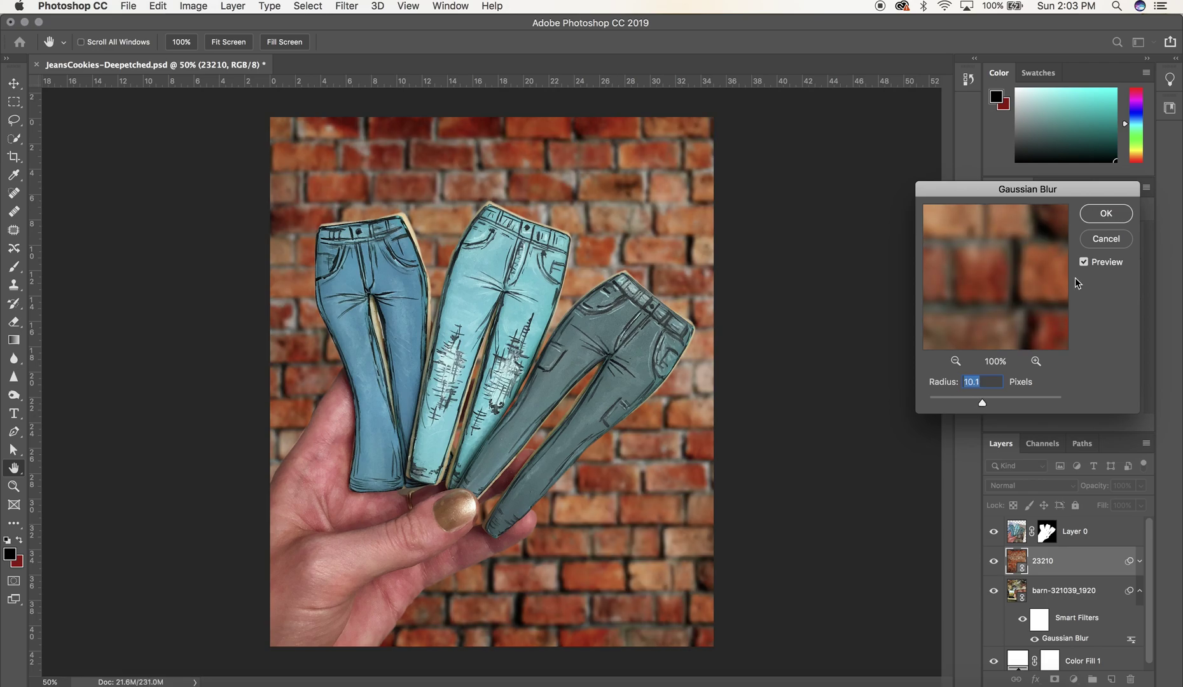
click(1106, 214)
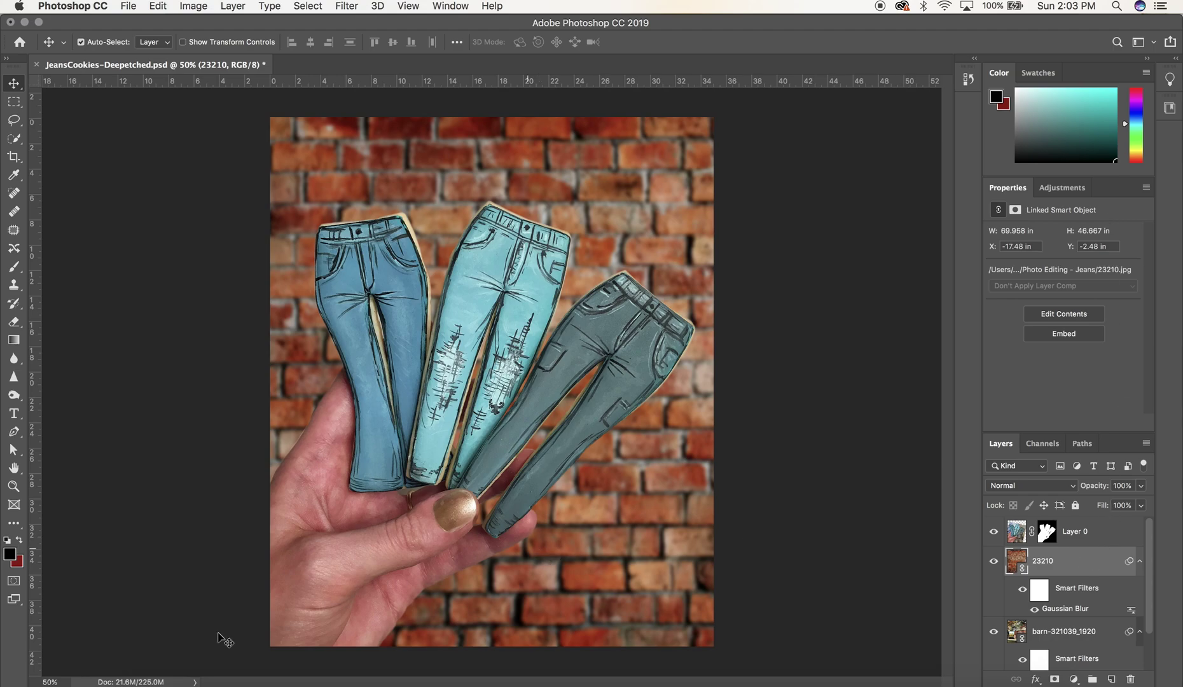
click(127, 6)
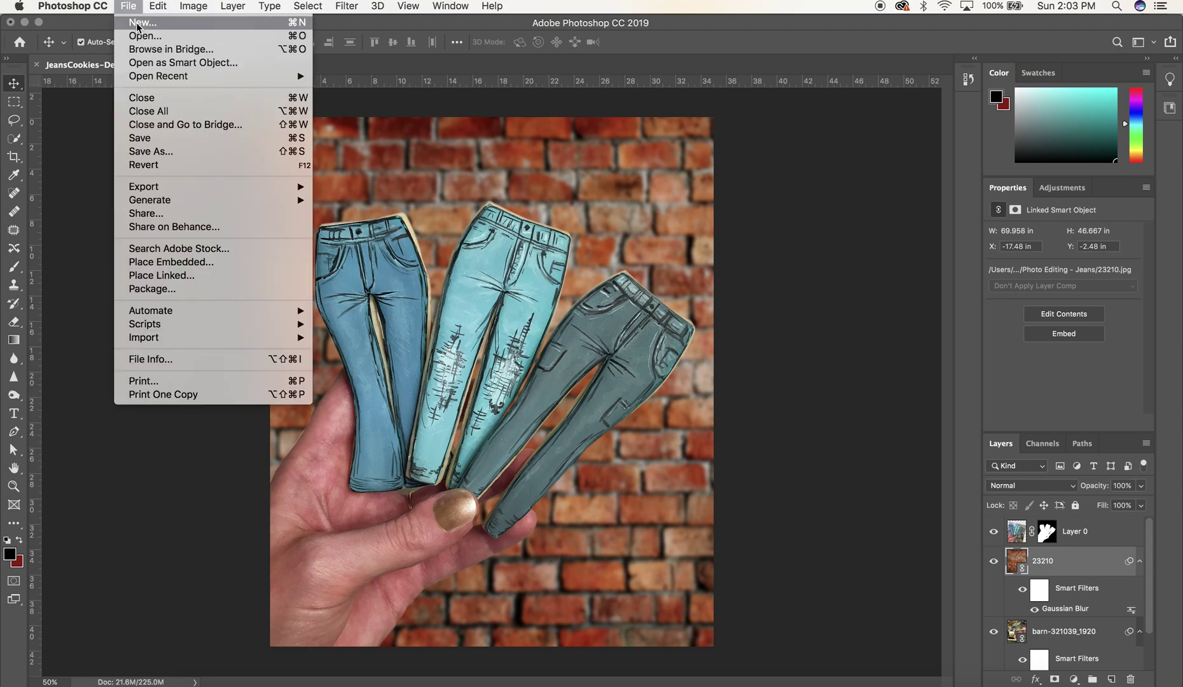
- Place linked jeans-428614_1920.jpg and scale it to about 202% to fill the canvas
click(165, 284)
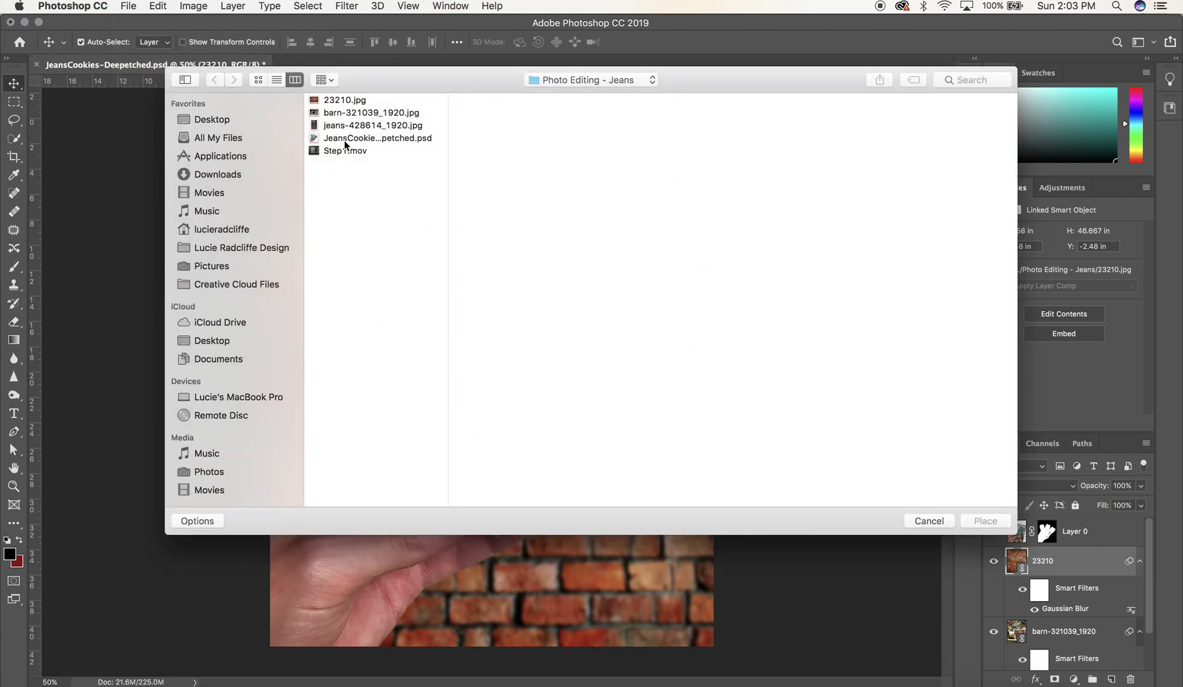
click(368, 126)
click(985, 520)
drag(602, 551, 760, 658)
drag(702, 448, 701, 490)
key(Return)
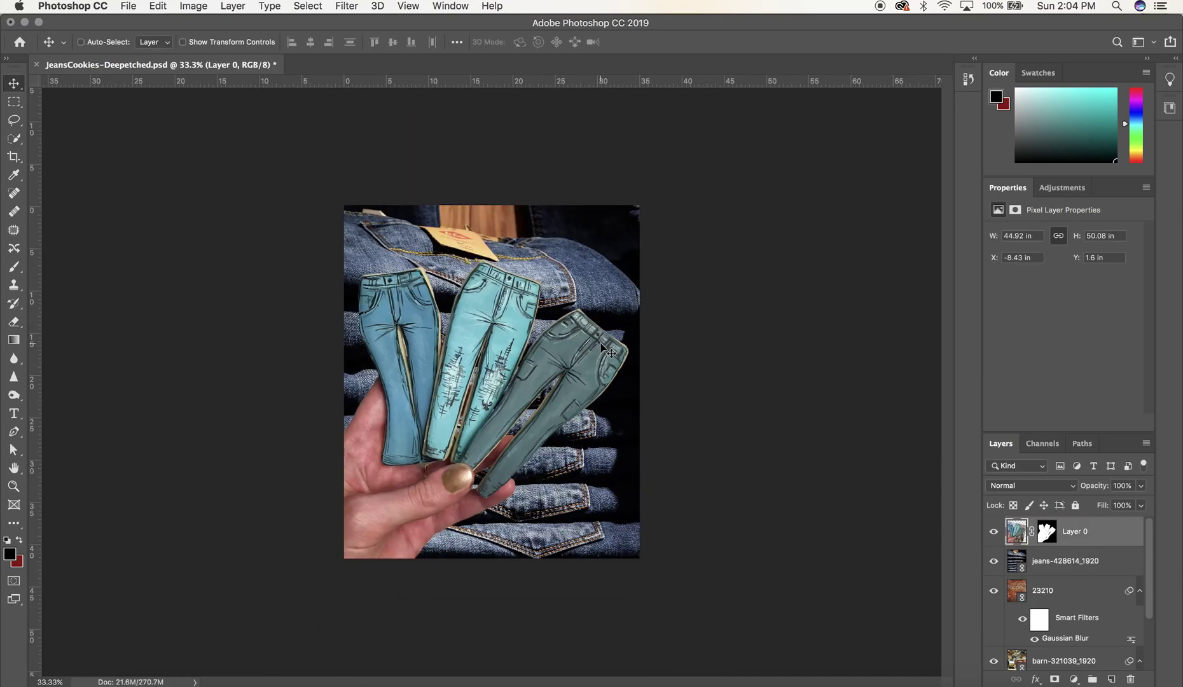
- Preview a Gaussian Blur on the jeans photo with a 12.0 px radius
click(346, 6)
mouse_move(445, 173)
click(546, 229)
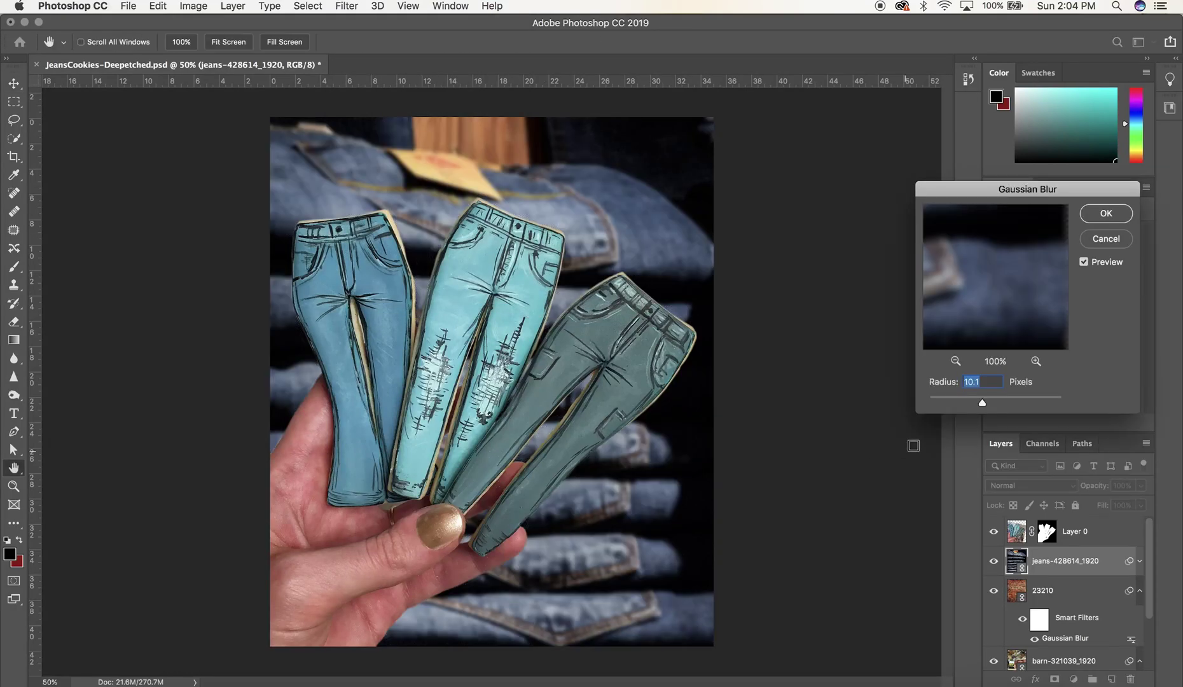
mouse_move(981, 403)
mouse_down()
mouse_move(999, 402)
mouse_move(913, 403)
mouse_move(983, 399)
mouse_up()
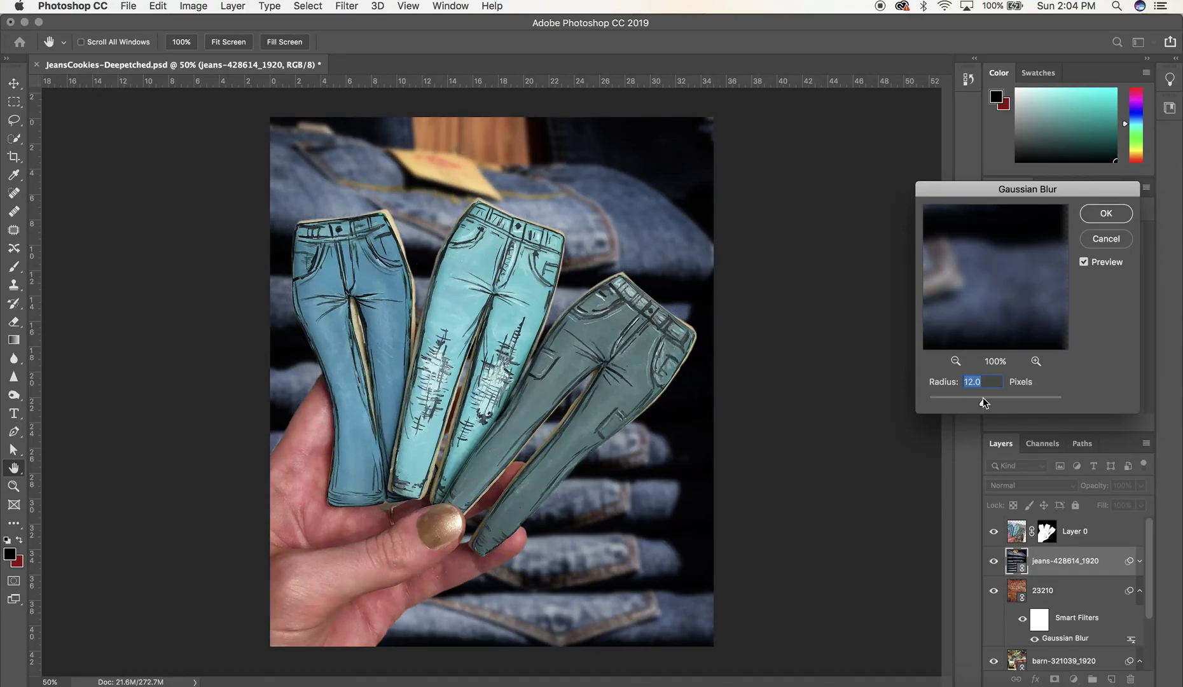